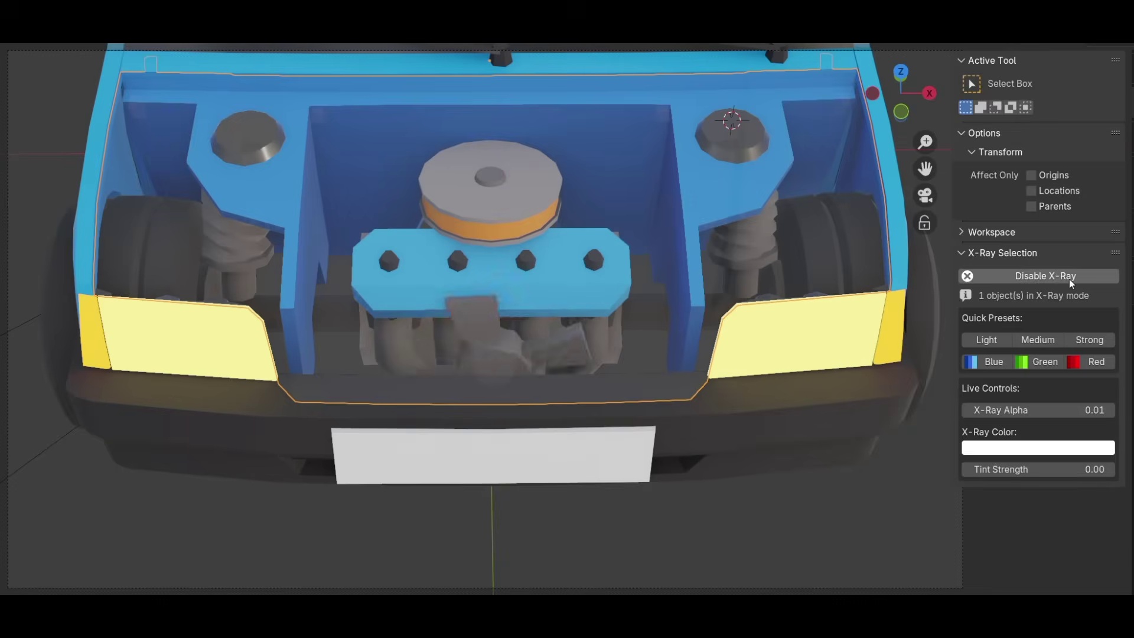
Adjust the car hood's see-through alpha and enable the Bloom post effect
mouse_move(1028, 410)
mouse_down()
mouse_move(1093, 410)
mouse_move(1043, 414)
mouse_up()
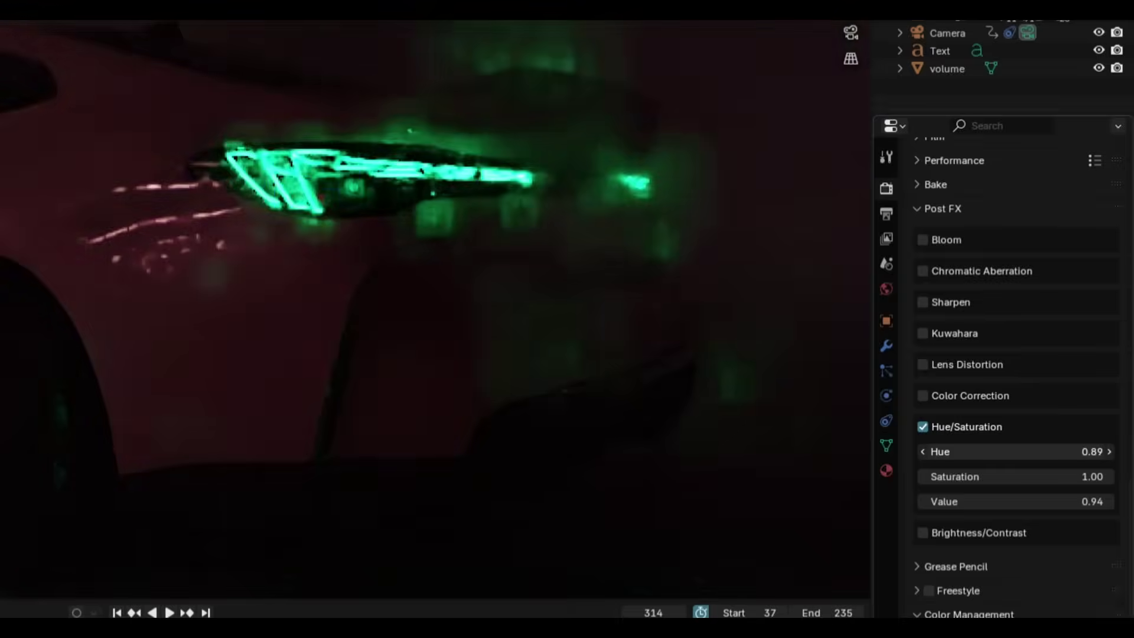
click(923, 240)
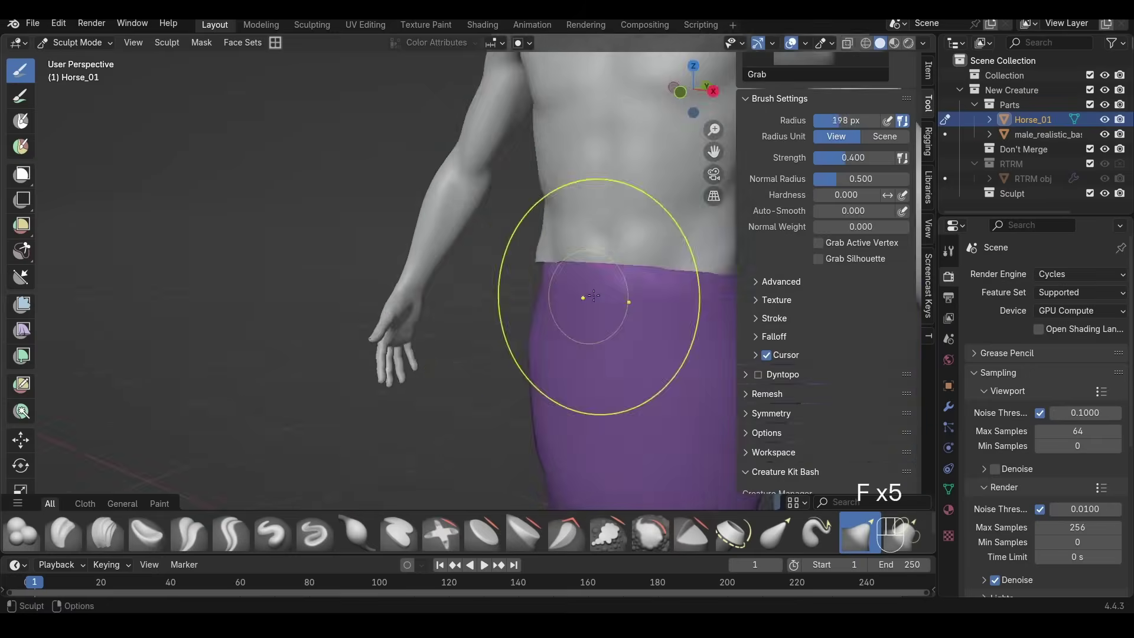
Union the horse body and human torso, then sculpt with Dyntopo and voxel remesh
click(751, 301)
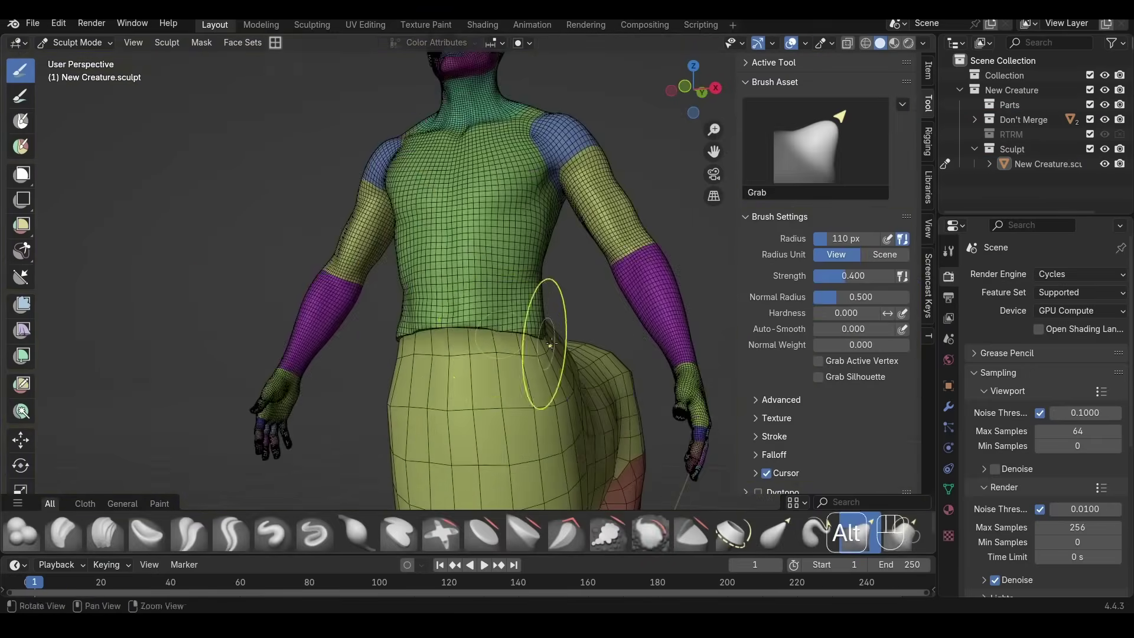
key(ctrl+d)
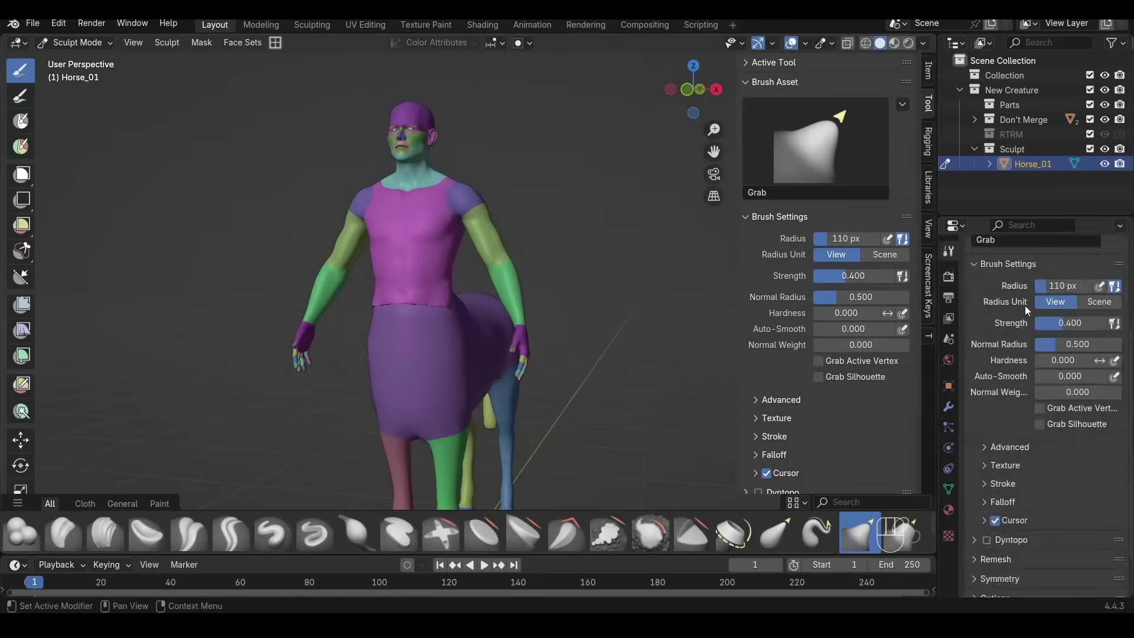
key(r)
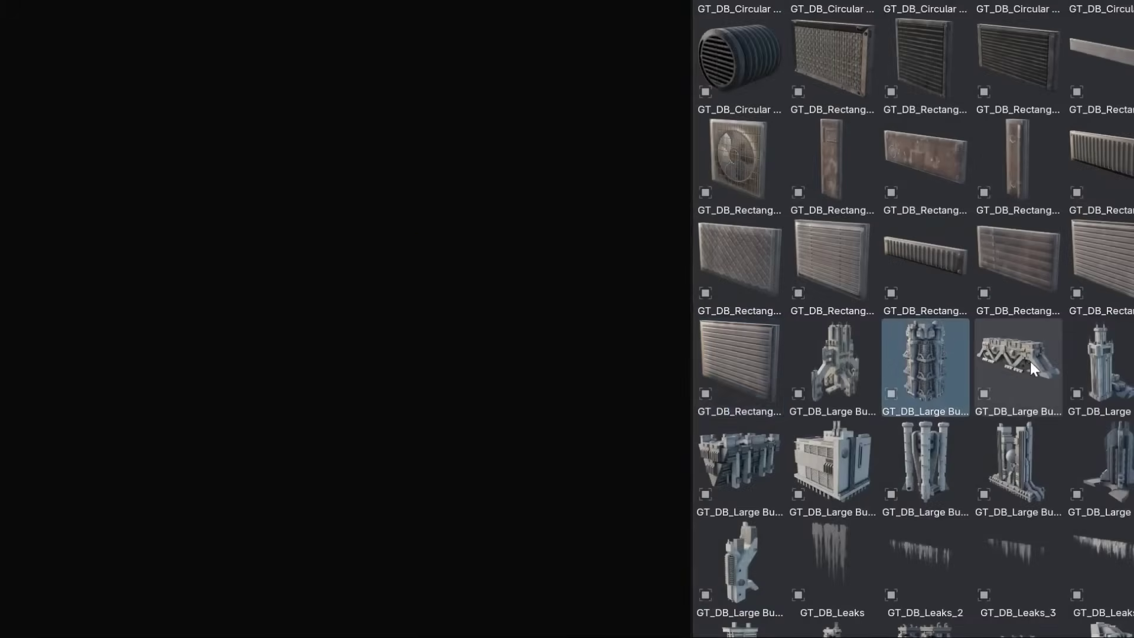
Drag a GT_DB building asset into the viewport and orbit around the placed buildings
scroll(1007, 623, down, 5)
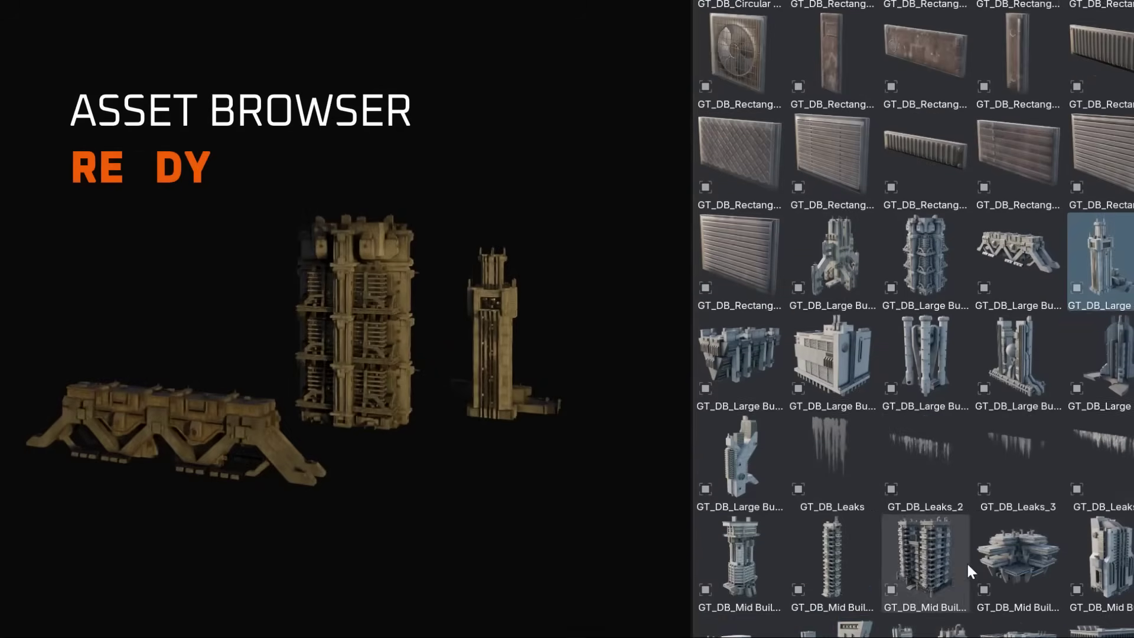
drag(967, 562, 442, 501)
middle_drag(497, 488, 311, 435)
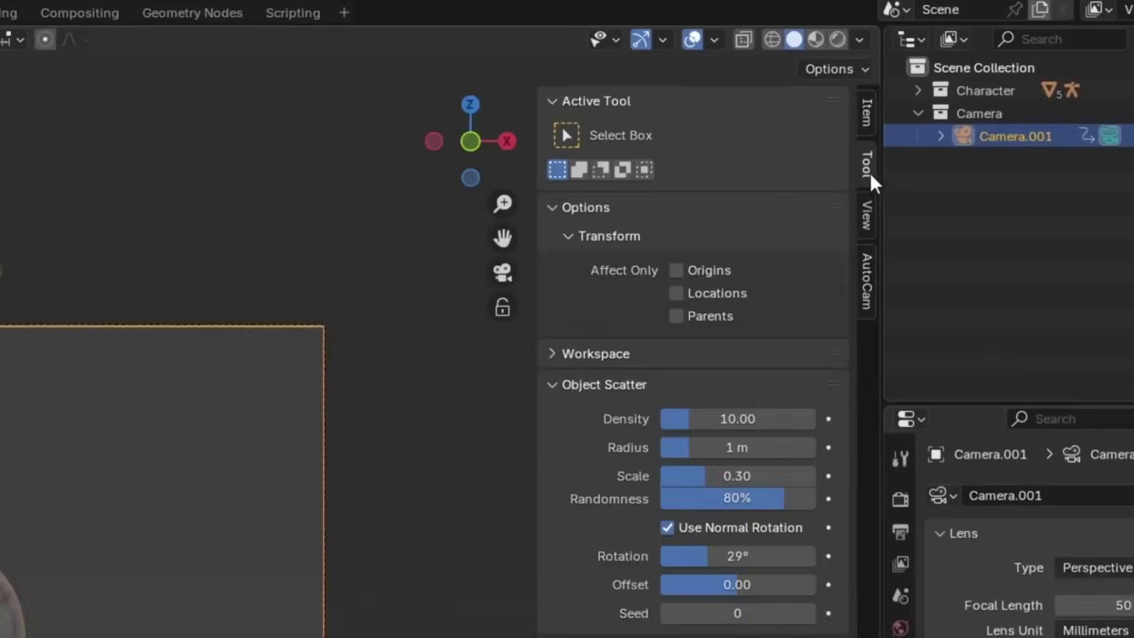
Record a camera walk in AutoCam, then generate its path curve and camera rig
click(867, 280)
click(719, 216)
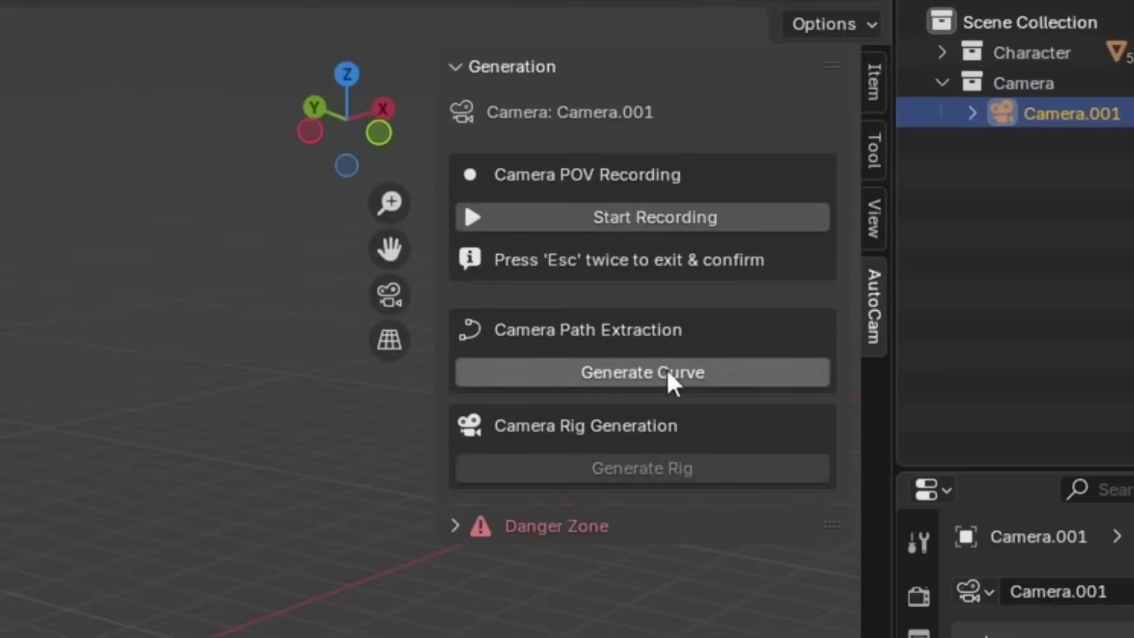
click(666, 372)
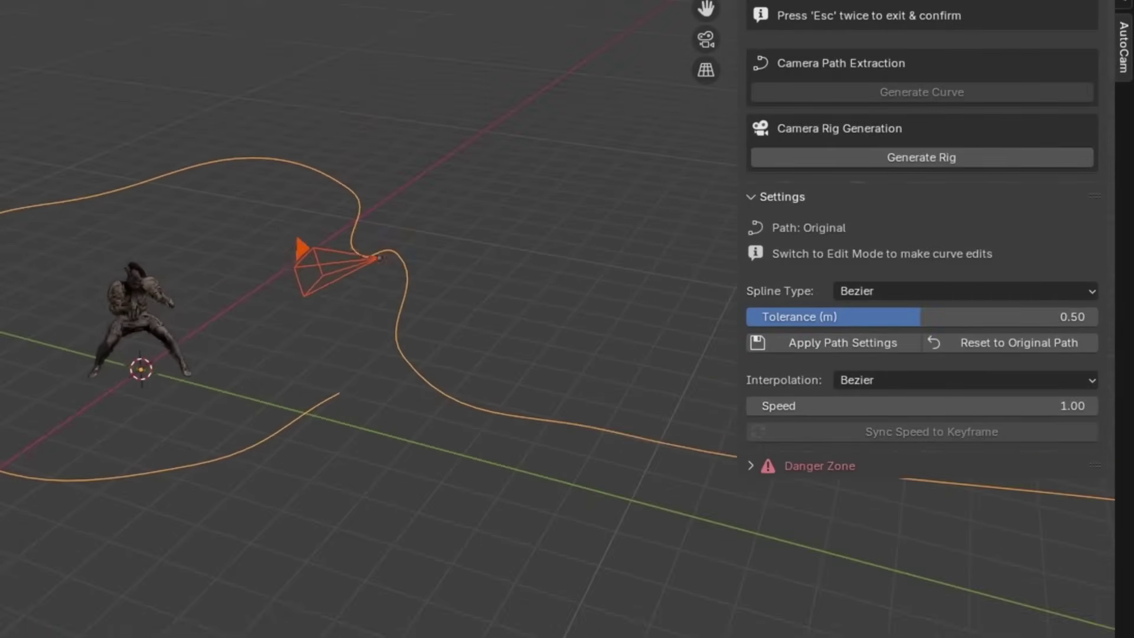
click(952, 163)
Select the rig's look-at target and set the path interpolation to Linear
middle_drag(772, 233, 582, 233)
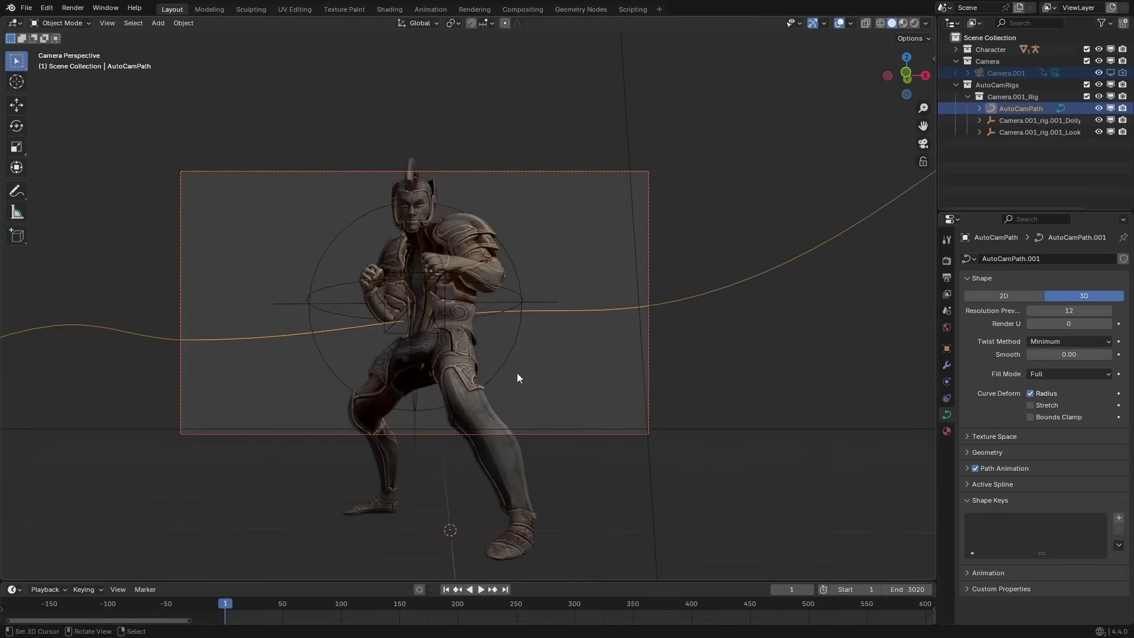
click(517, 374)
middle_drag(516, 373, 481, 339)
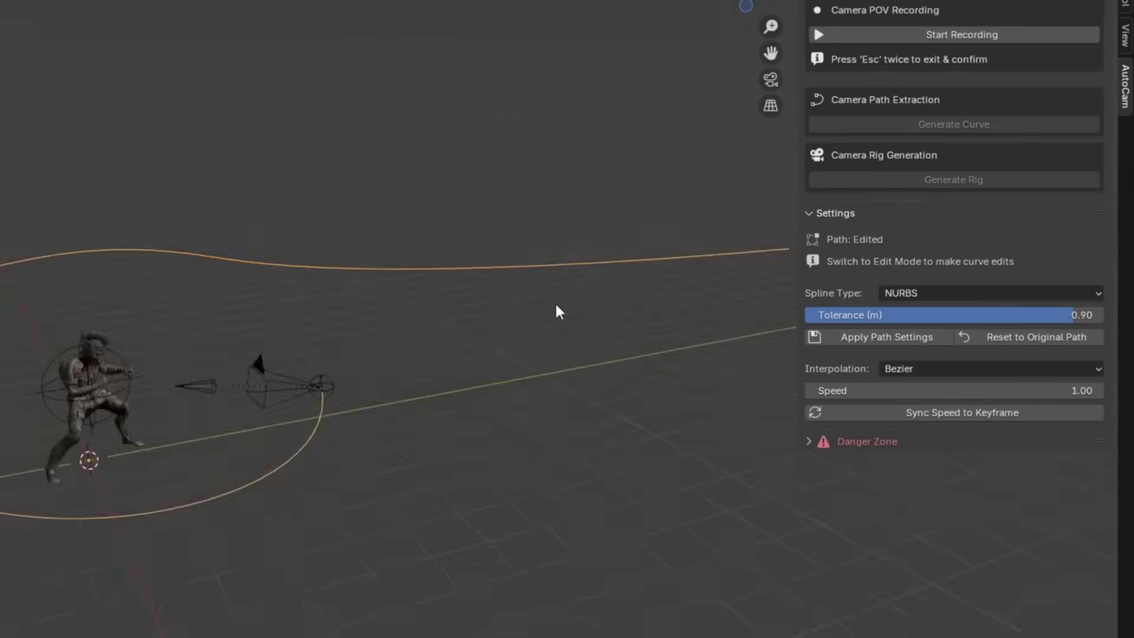
click(933, 369)
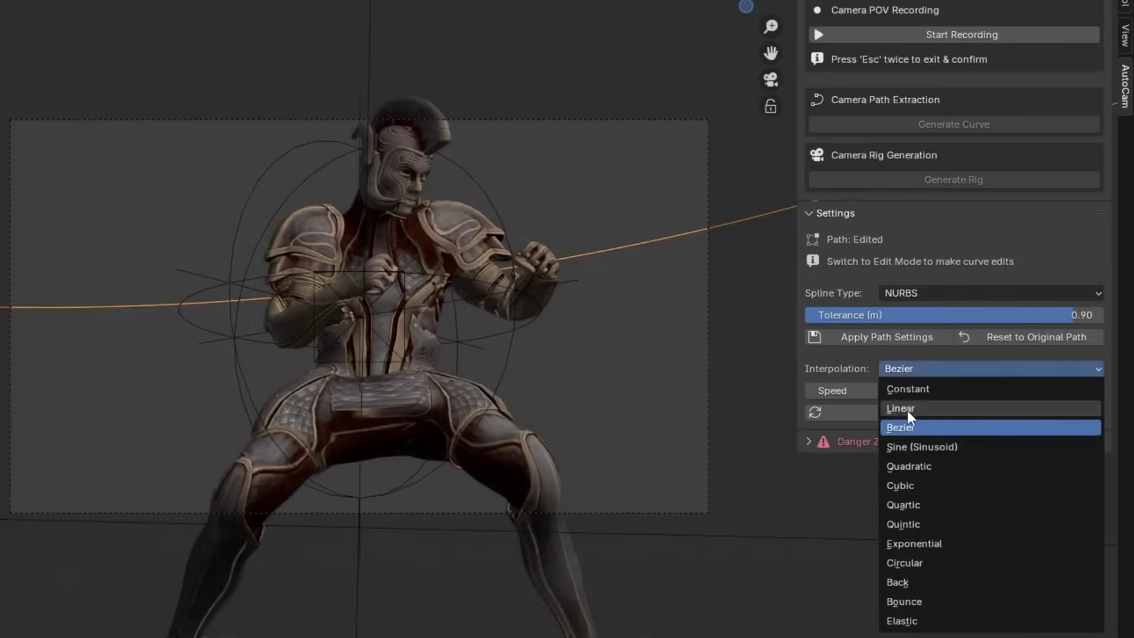
click(907, 409)
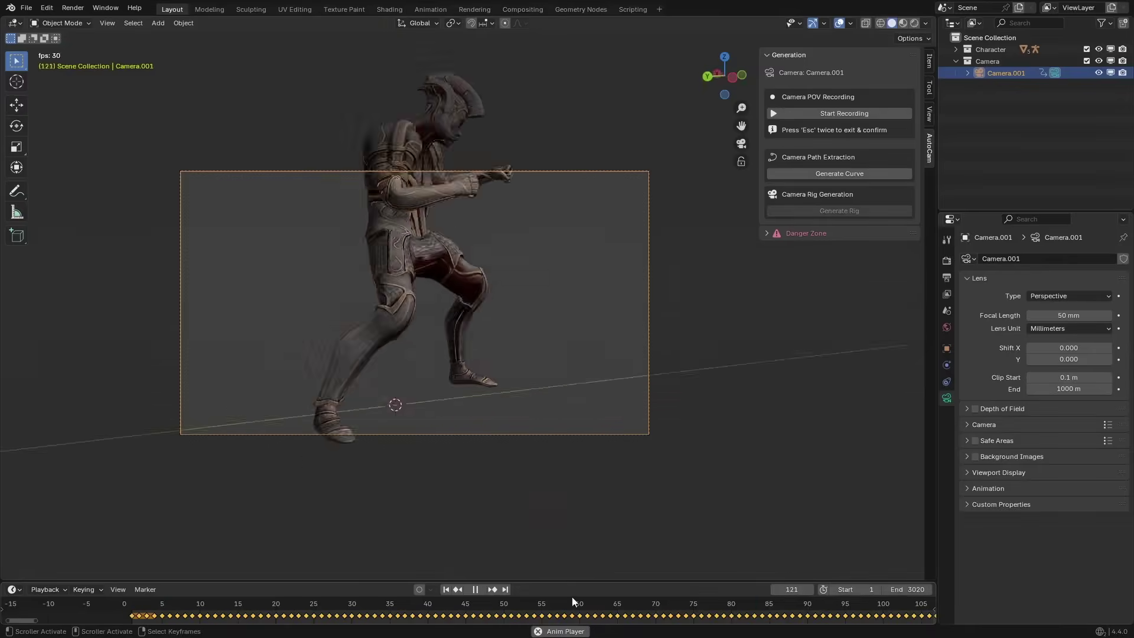
key(Escape)
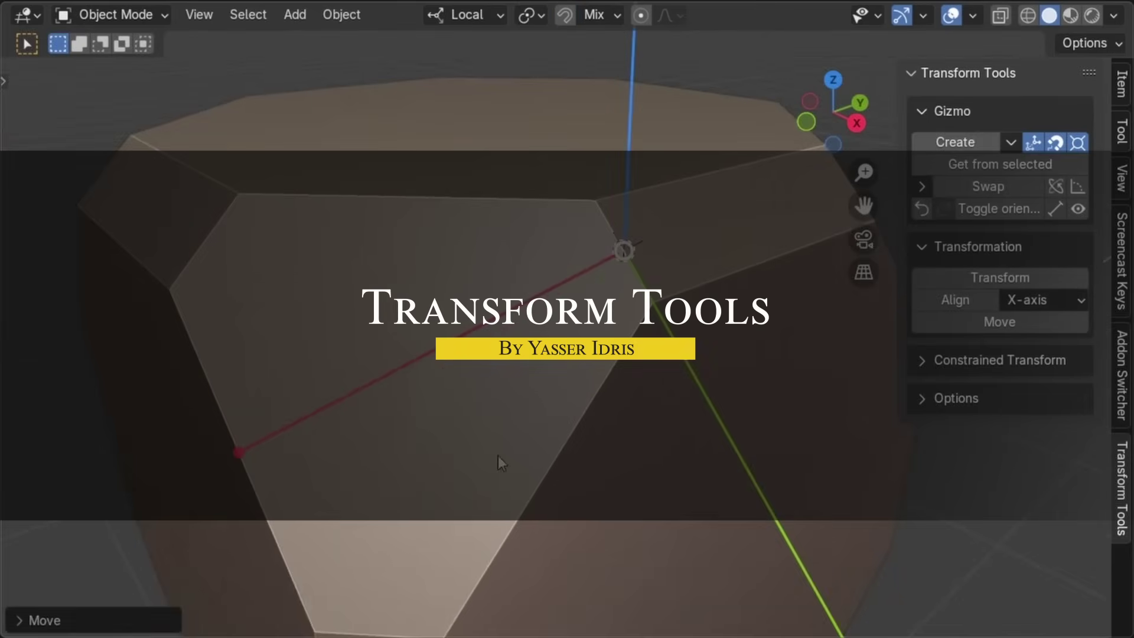
Snap a gizmo to the face's corner vertex and move the stud onto it, scaled to about 0.70
click(963, 278)
click(705, 332)
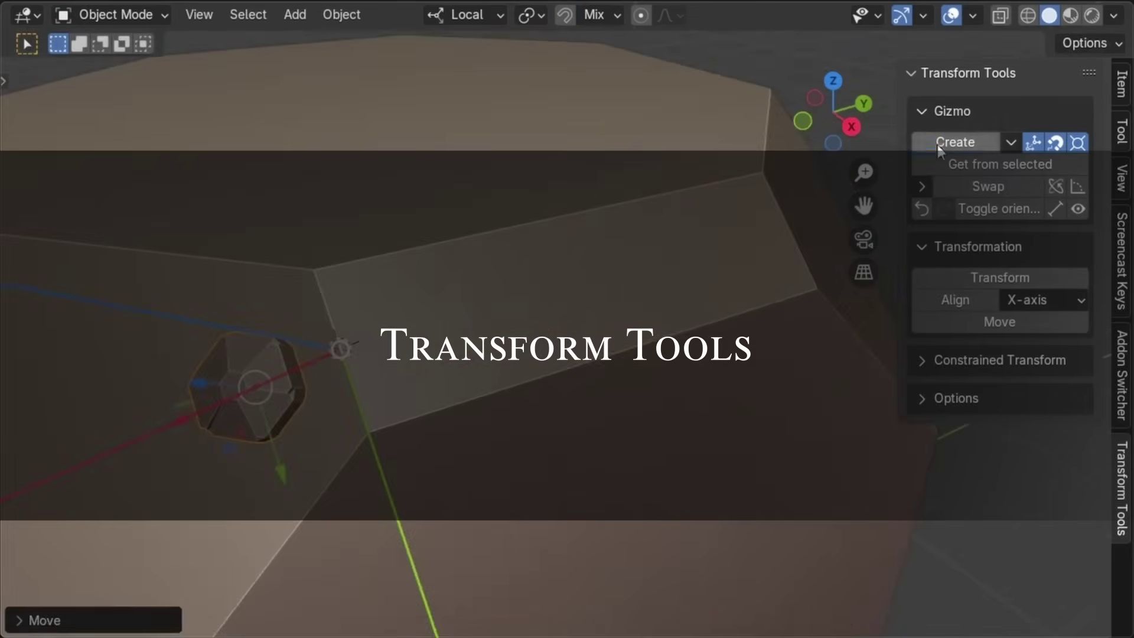
key(g)
click(313, 269)
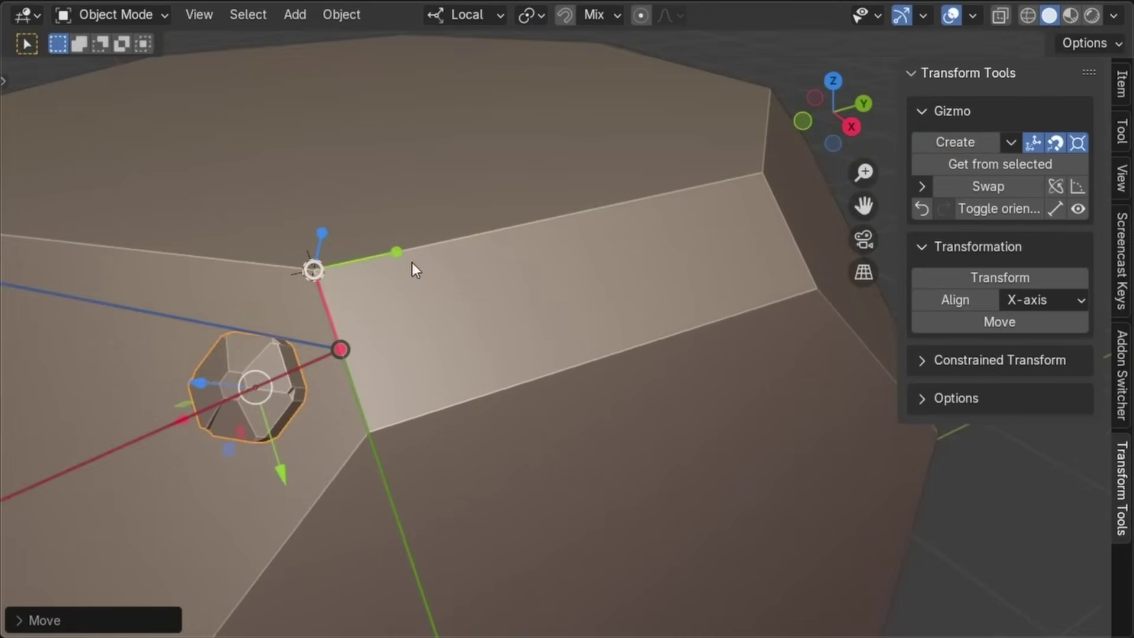
click(966, 166)
click(966, 273)
click(29, 622)
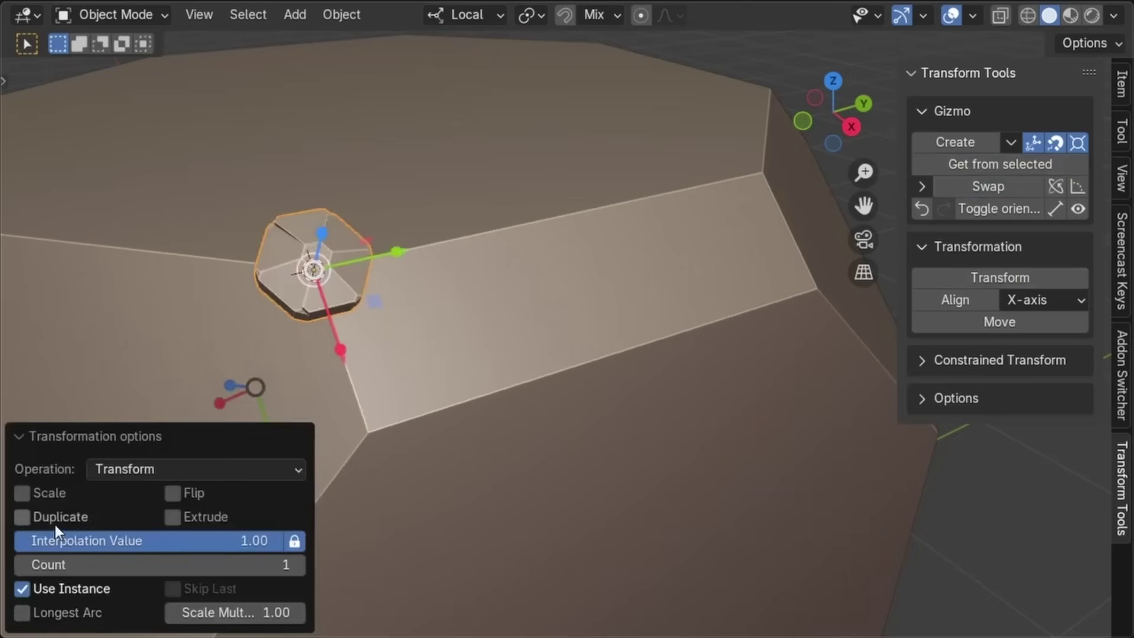
key(s)
Place a new corner gizmo and align the stud to its X axis with interpolation -0.50
click(455, 299)
click(948, 144)
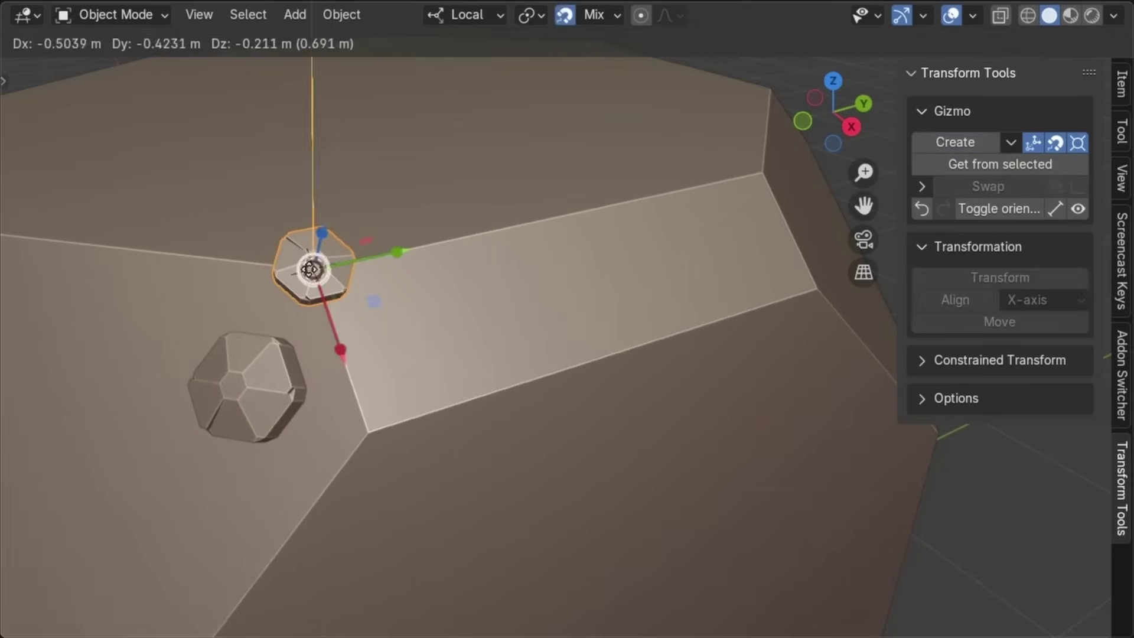
click(415, 248)
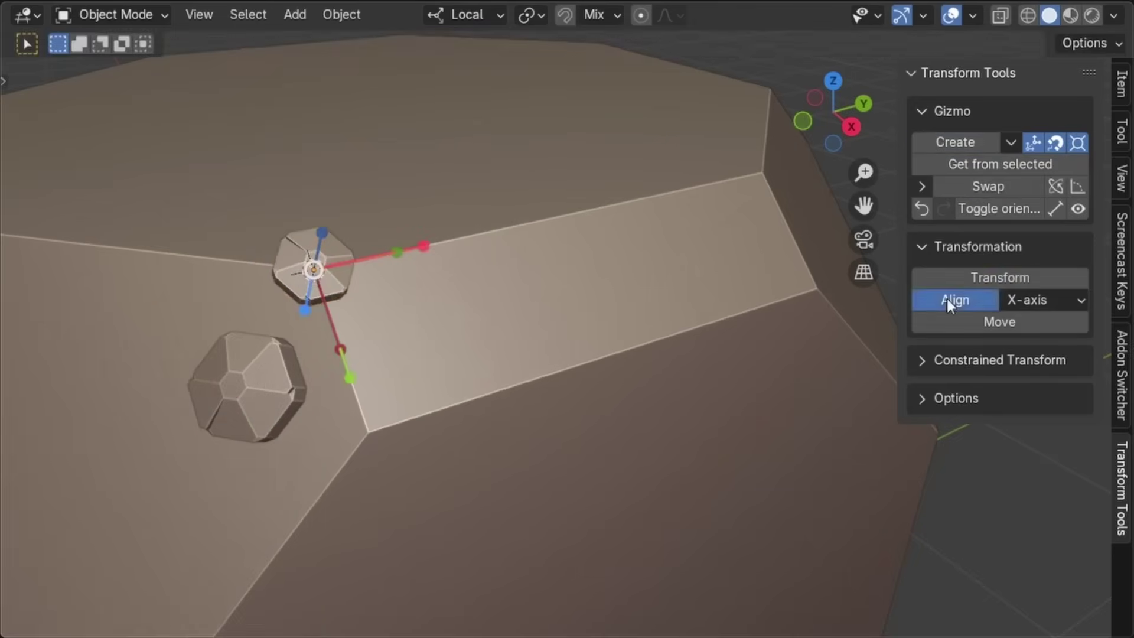
click(948, 298)
click(230, 548)
text(-.5)
key(Return)
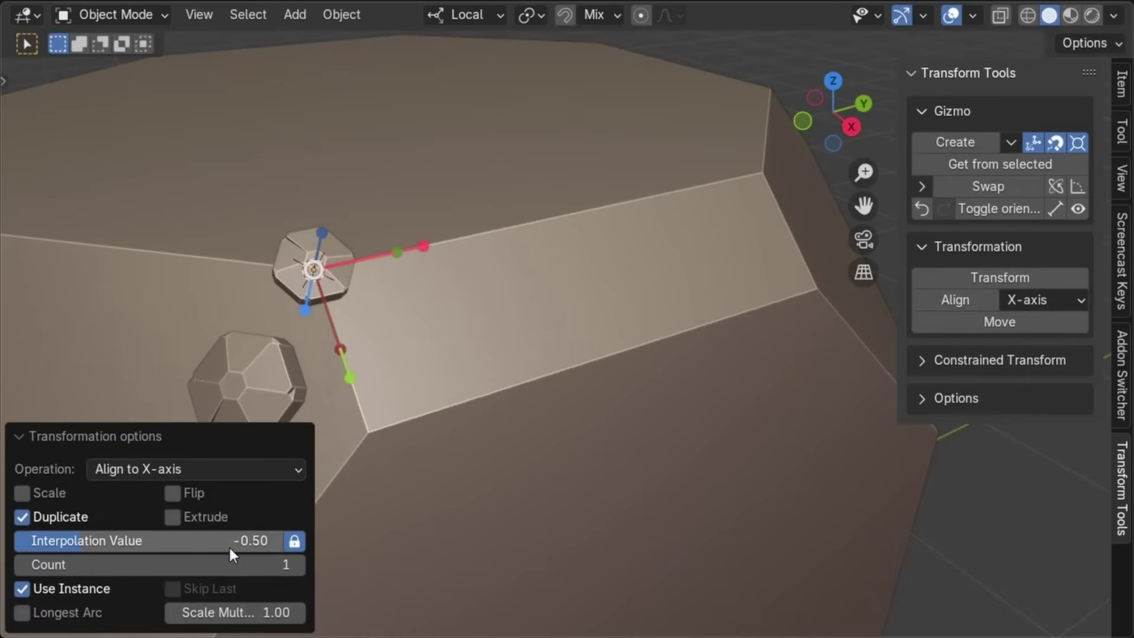
click(998, 209)
Scale the stud and slide it along the gizmo's X axis
key(s)
key(g)
key(x)
click(446, 332)
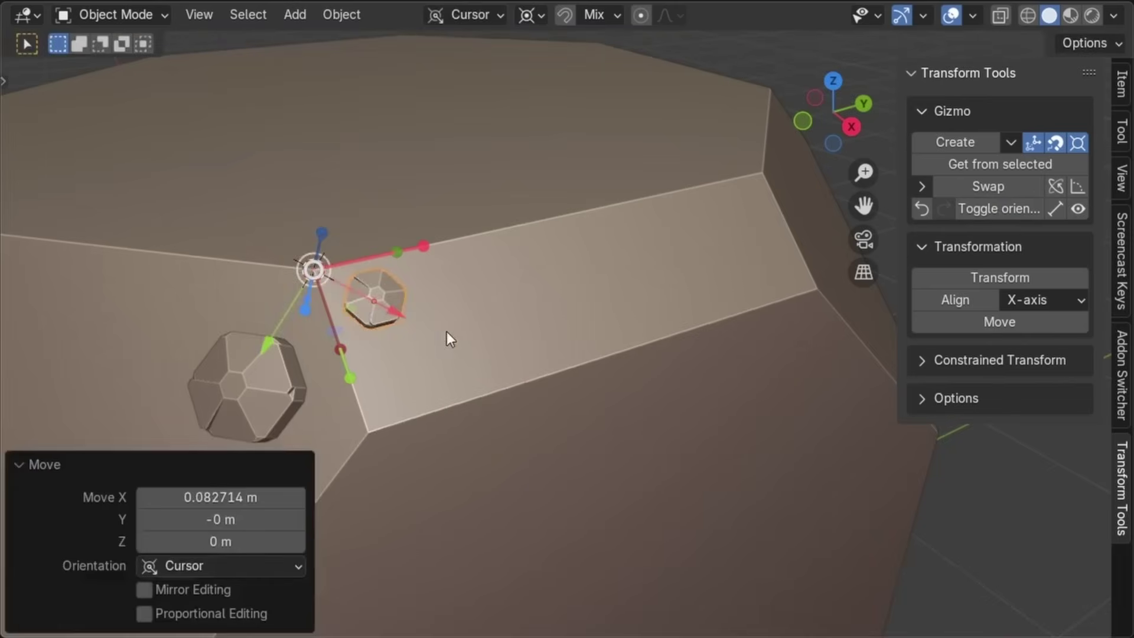
key(alt+d)
key(Escape)
Make Alt+D linked copies of the stud and place them along the row
key(g)
key(x)
click(363, 381)
shift+click(381, 283)
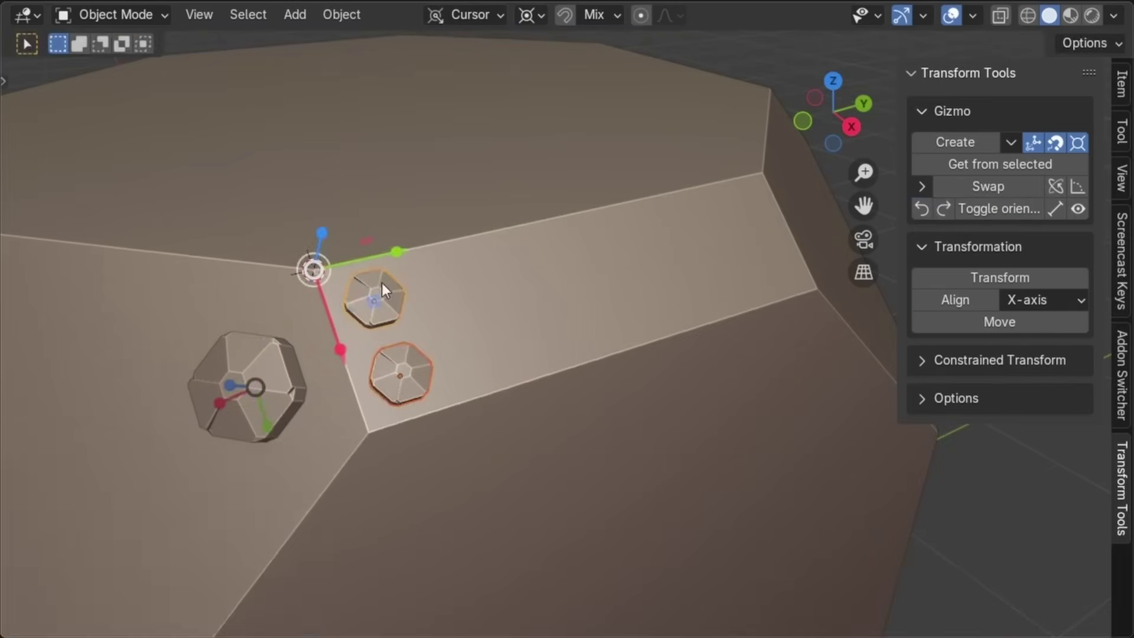
key(alt+d)
key(y)
key(Return)
click(424, 370)
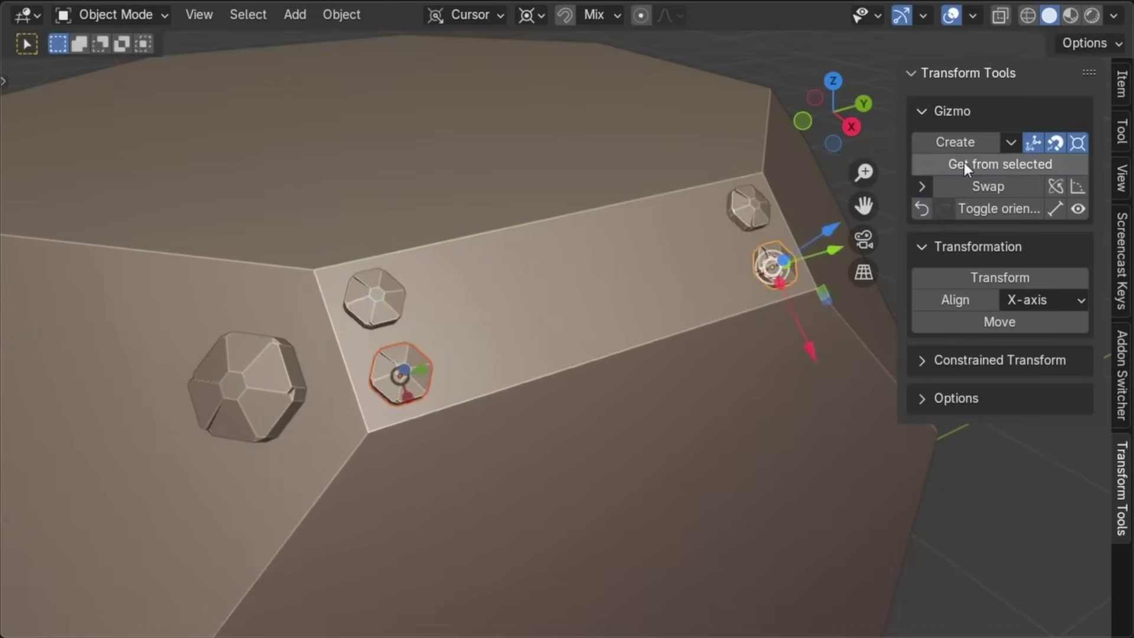
Spread stud copies toward the gizmo with a raised Count, leaving out the last copy
click(992, 323)
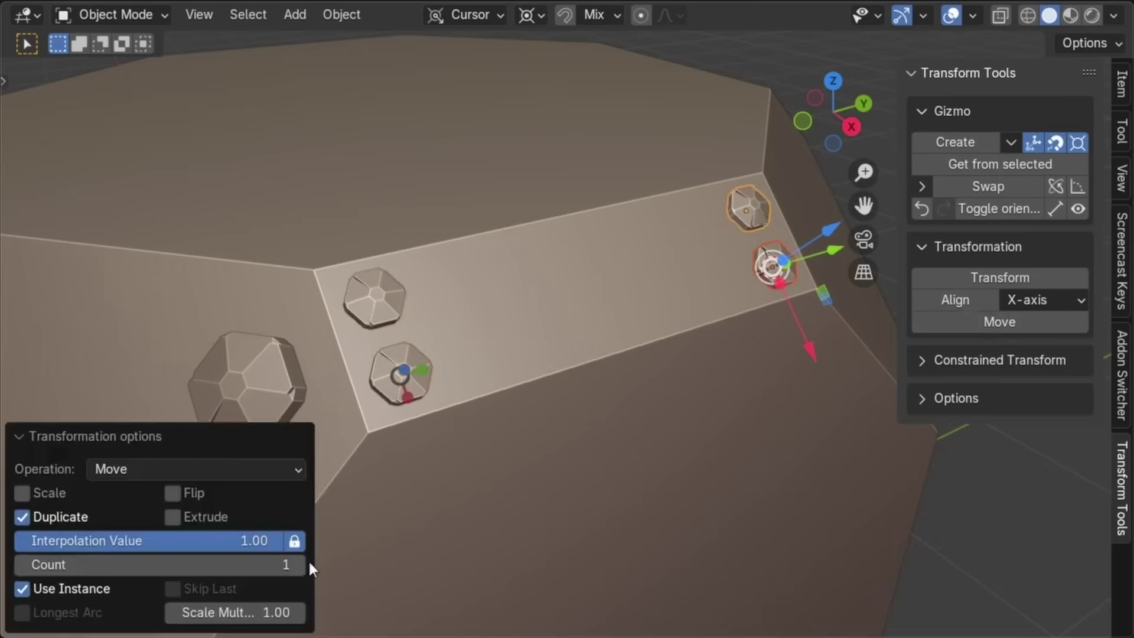
click(303, 560)
click(302, 560)
click(303, 560)
click(303, 560)
click(303, 560)
click(214, 589)
middle_drag(214, 588, 438, 365)
key(alt+a)
scroll(438, 365, up, 2)
Create a new gizmo at the face's corner and reorient its axes
click(936, 141)
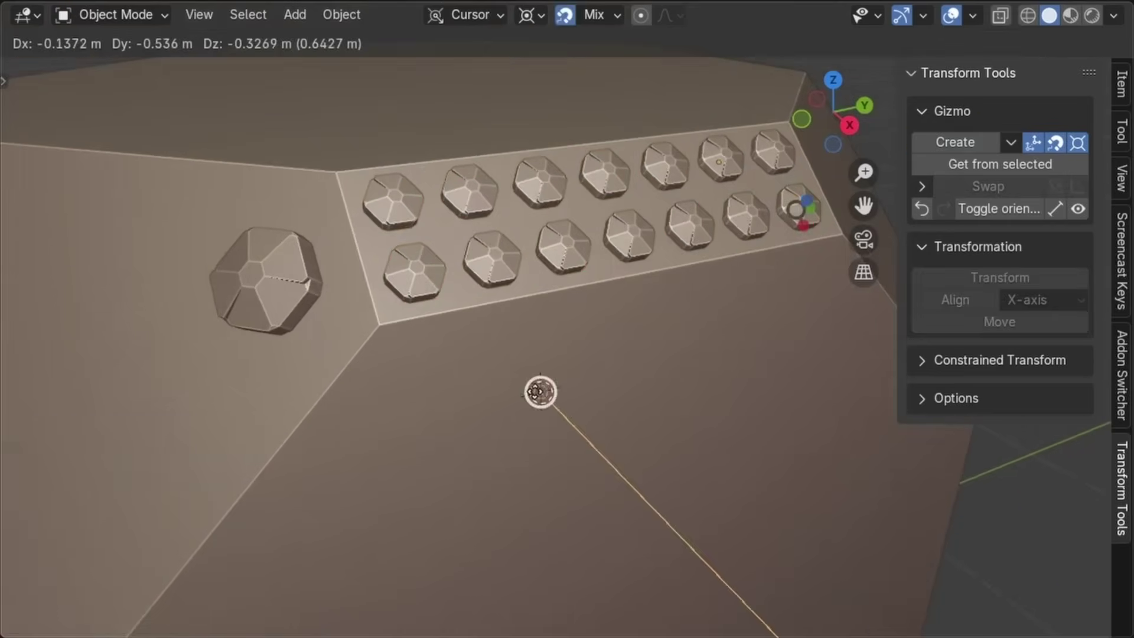
click(380, 325)
click(1077, 187)
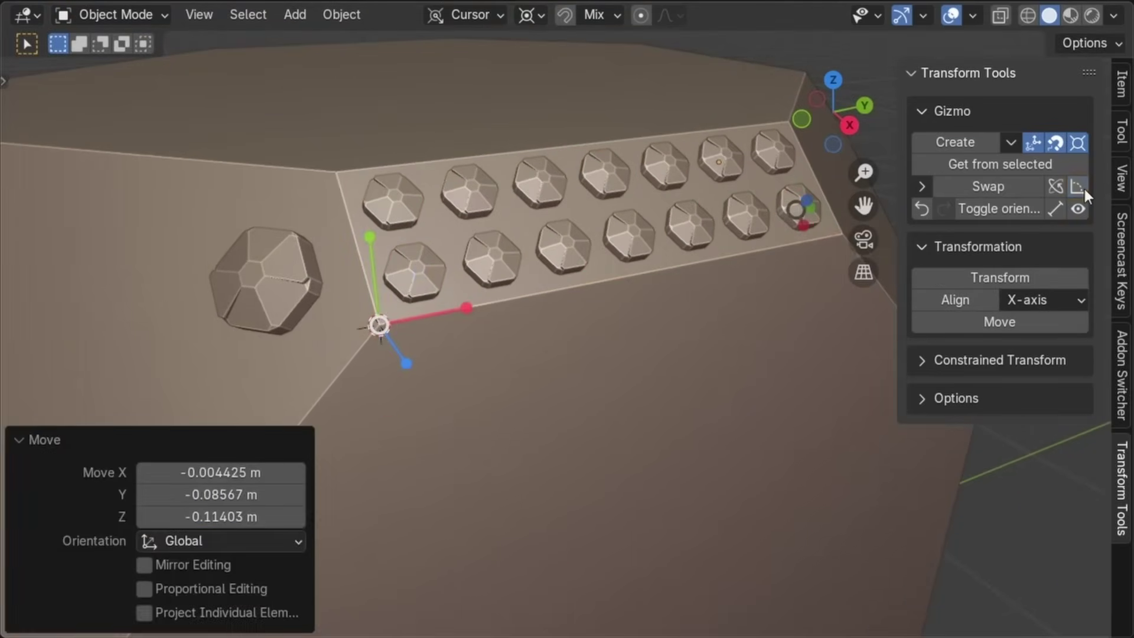
click(1009, 279)
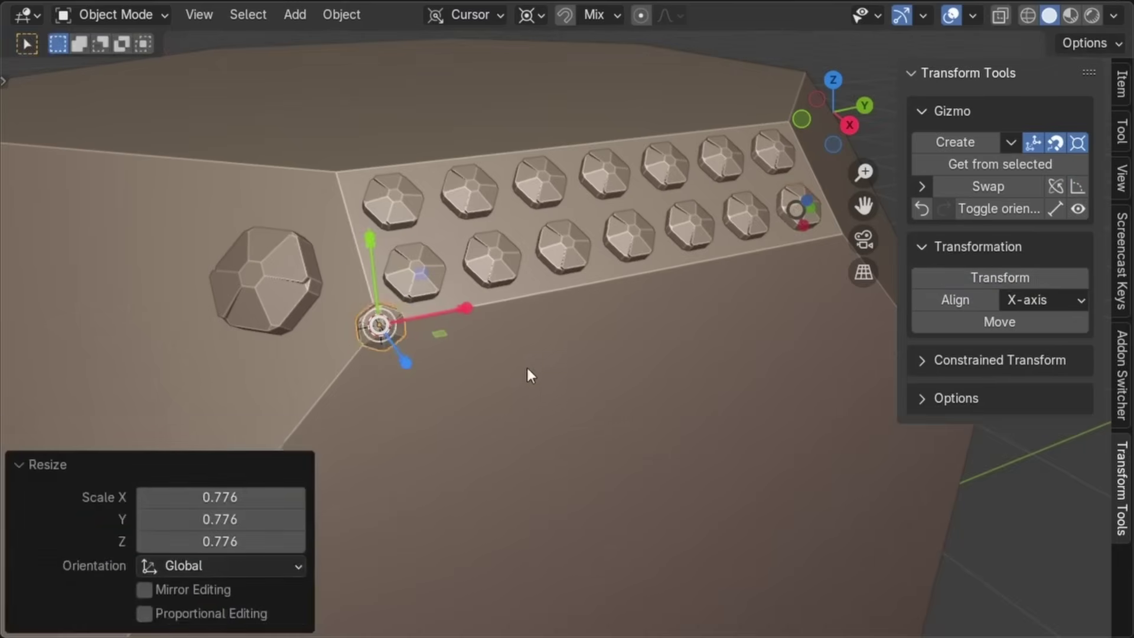
Shrink the new stud to about 0.78, rotate it 90° around Z, and slide it along X
middle_drag(526, 365, 435, 311)
text(rz90)
key(Return)
drag(435, 314, 608, 387)
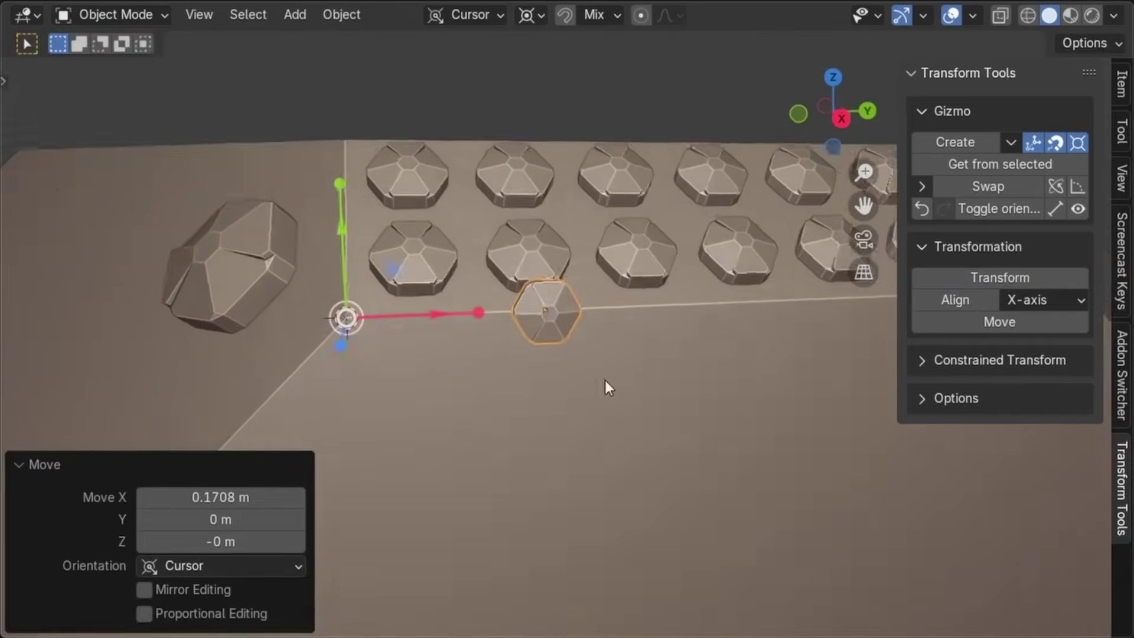
Make a rotated linked copy of the stud and set the gizmo on the left stud
key(alt+d)
key(r)
click(706, 354)
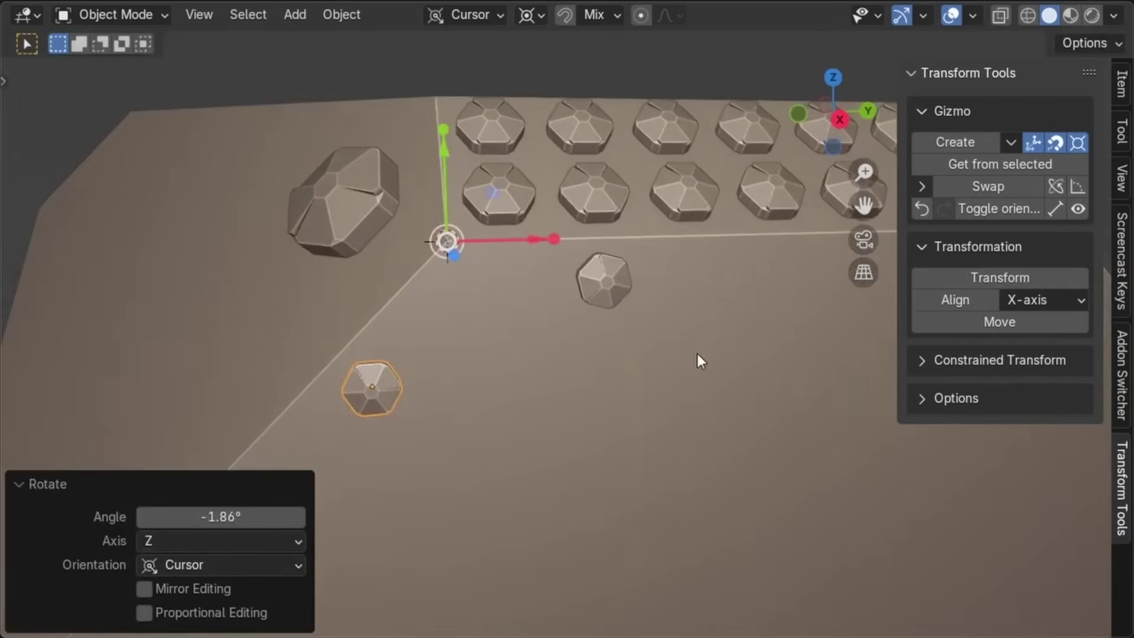
shift+click(614, 299)
click(975, 165)
click(608, 296)
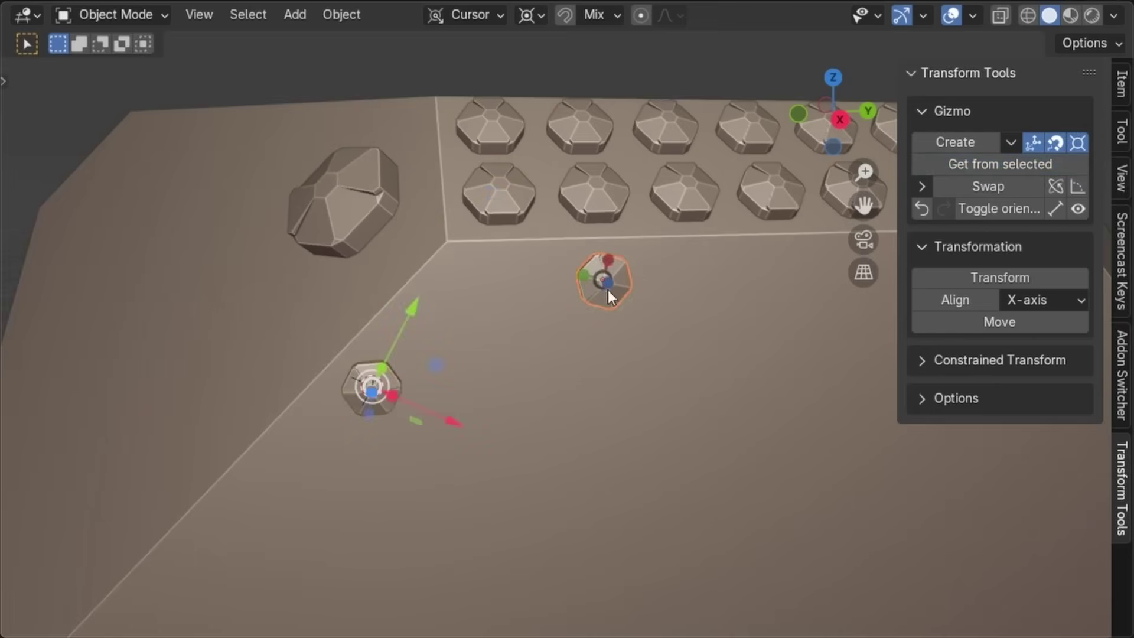
Spread four duplicates between the two studs, leaving out the last copy
click(995, 281)
click(300, 565)
click(300, 565)
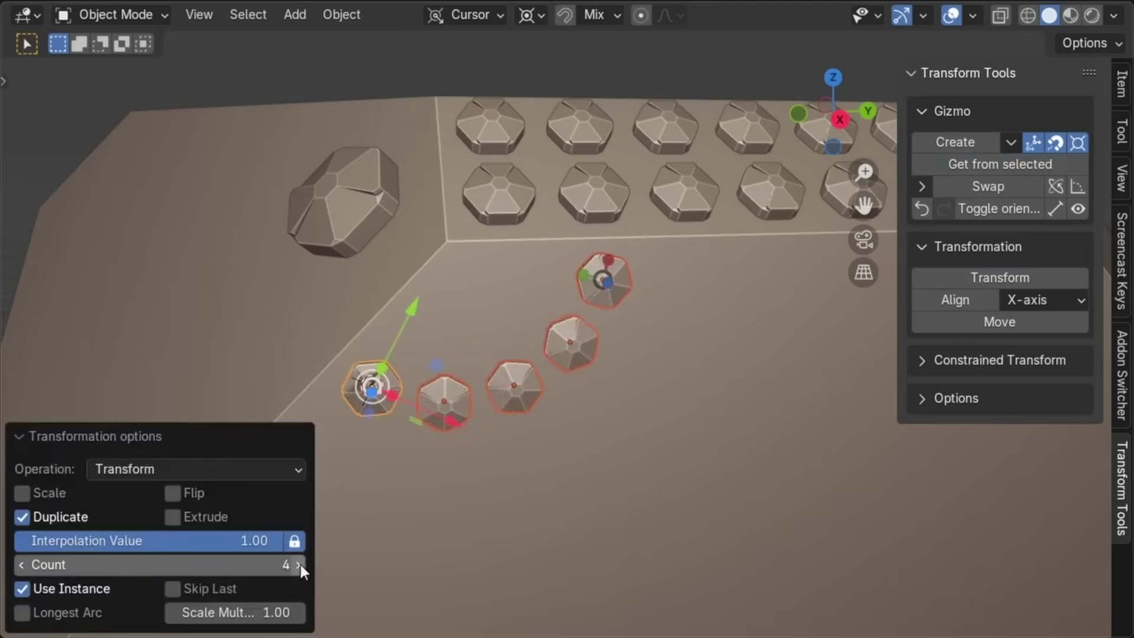
click(172, 588)
scroll(402, 349, down, 3)
scroll(477, 443, up, 3)
Place a gizmo at the face's top corner and move the selected studs onto it
shift+click(476, 443)
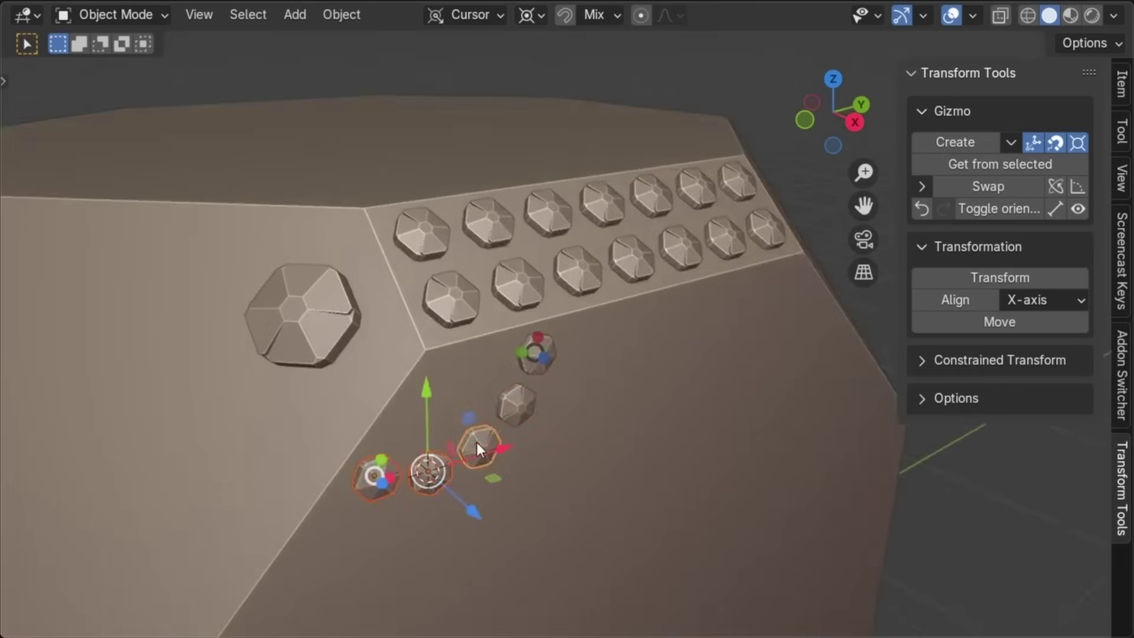
click(951, 142)
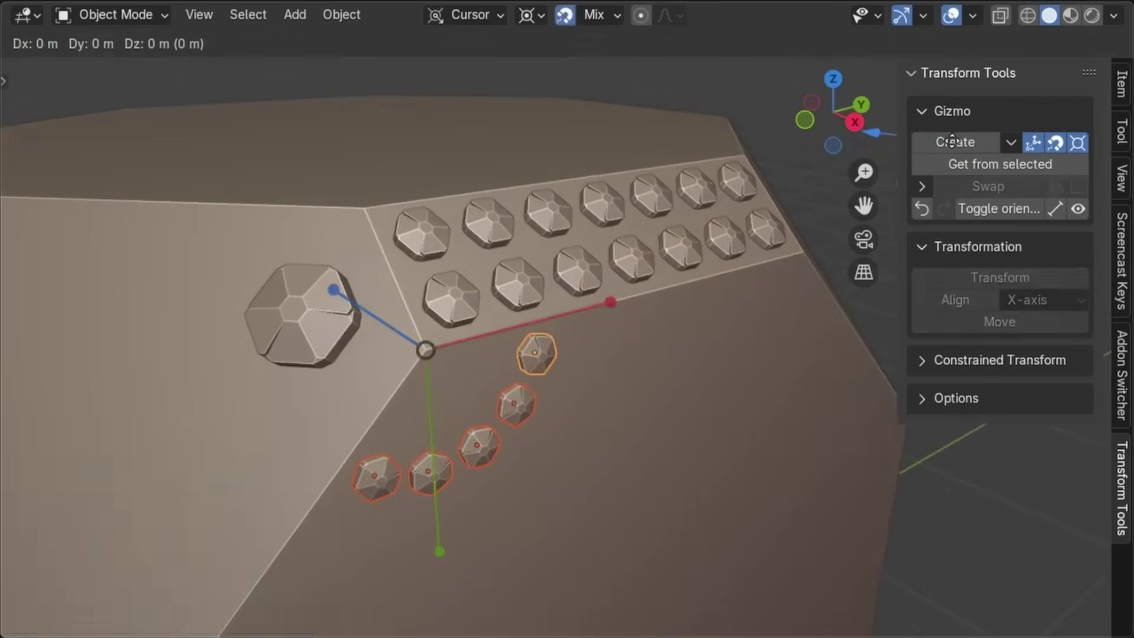
click(489, 236)
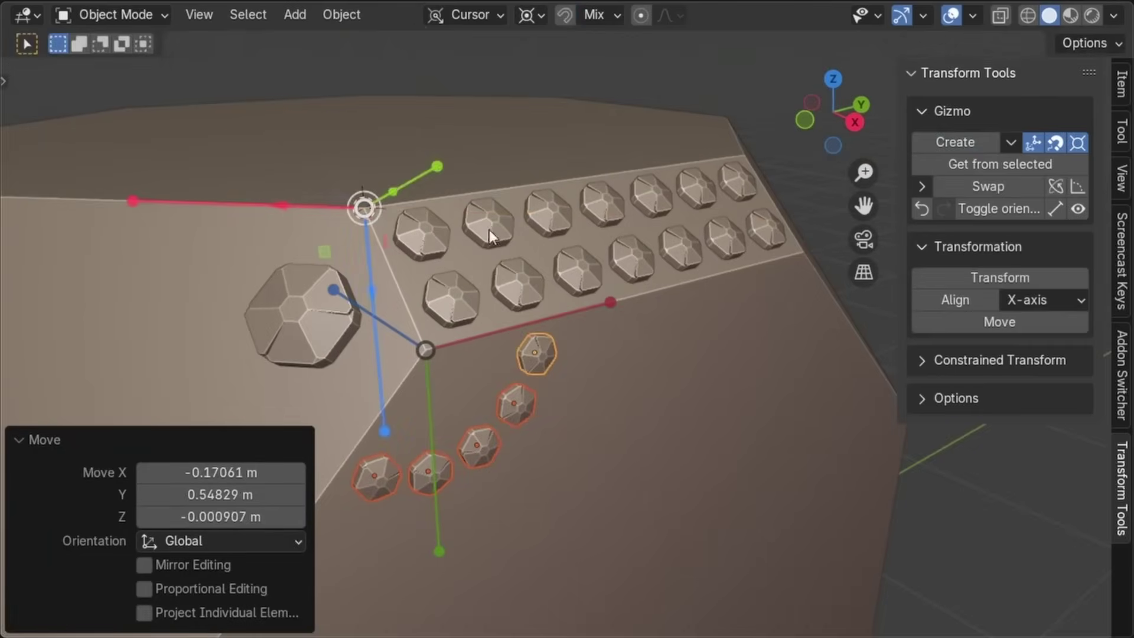
click(983, 277)
Duplicate the studs toward a gizmo at the strip's left end, scaling the copies along the line
click(968, 142)
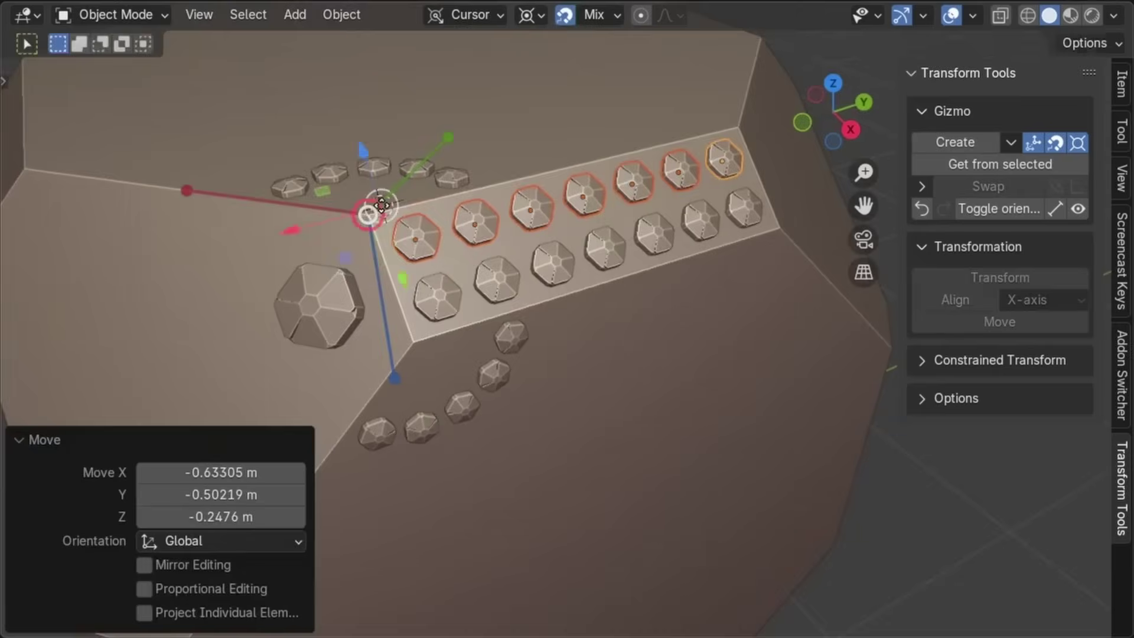
scroll(354, 222, up, 4)
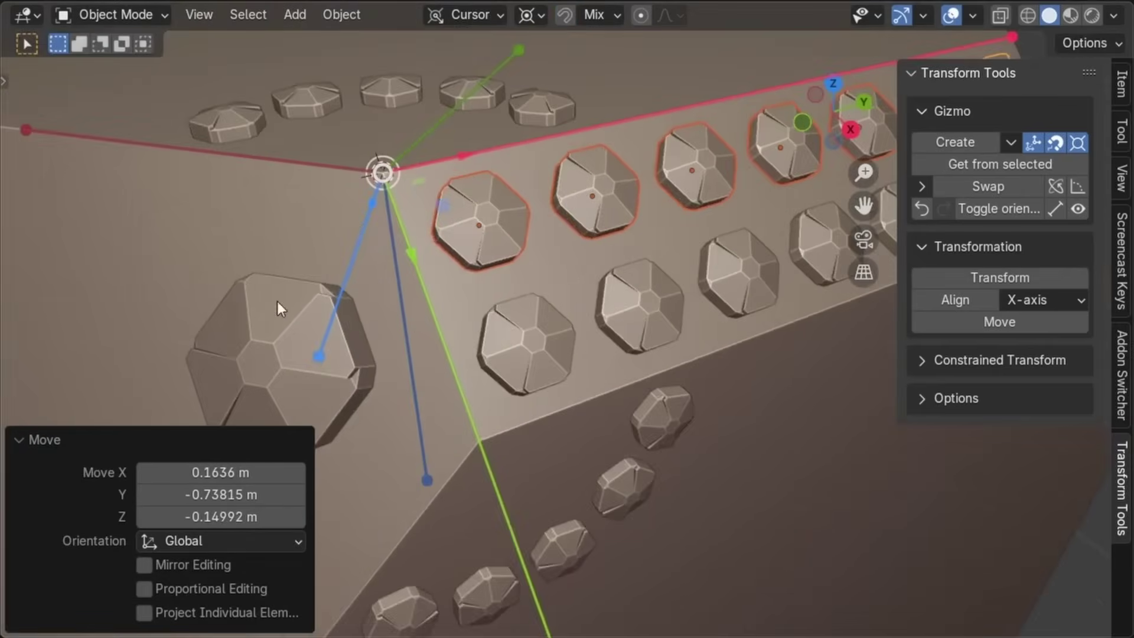
click(957, 143)
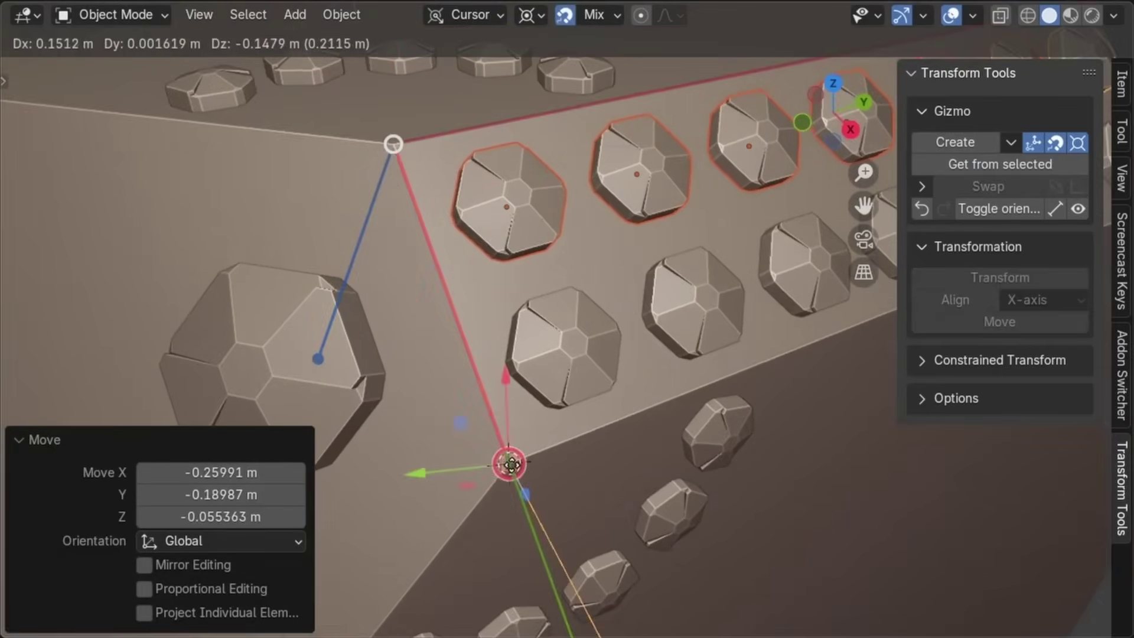
click(228, 212)
click(984, 278)
click(55, 493)
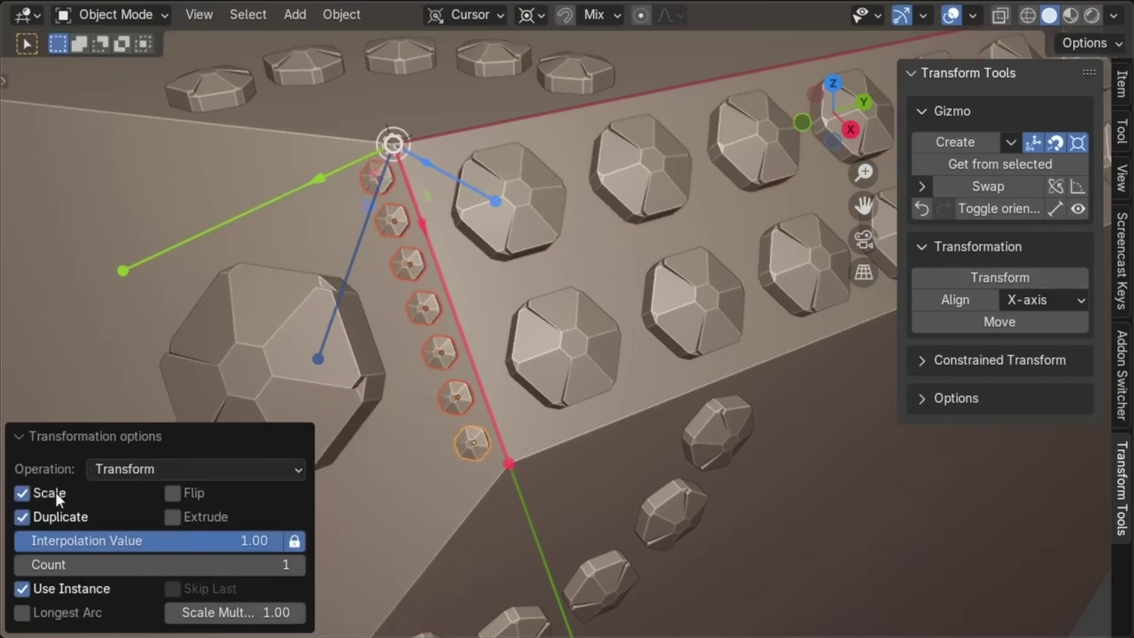
scroll(280, 388, up, 5)
Duplicate the studs along a new line to a gizmo near the solid's edge
click(947, 143)
click(459, 385)
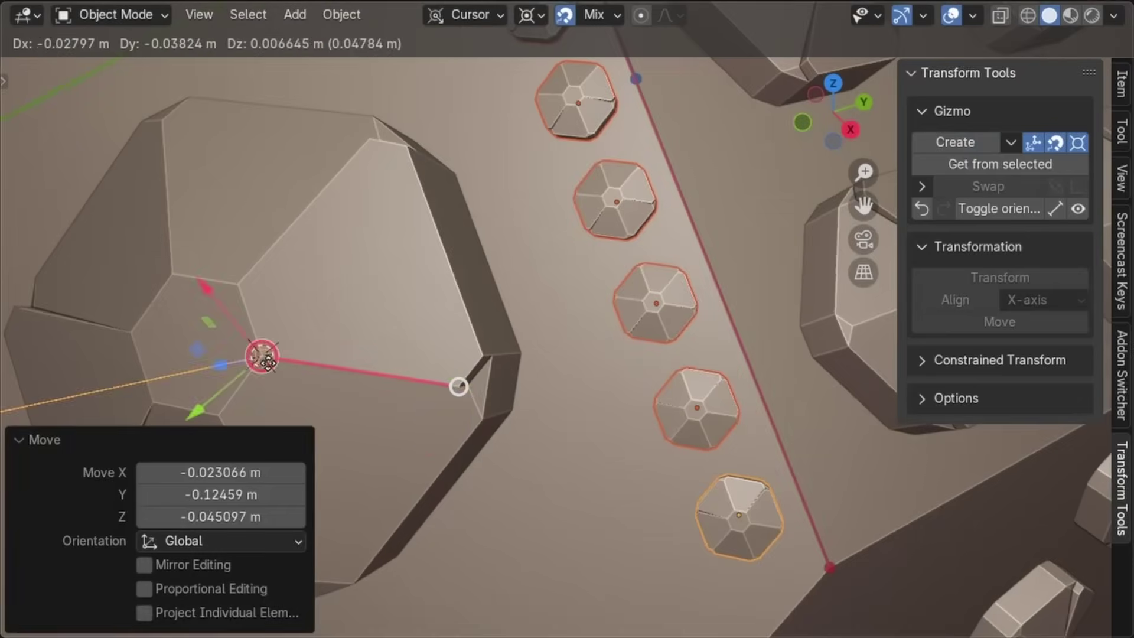
click(1004, 279)
scroll(504, 342, down, 4)
middle_drag(505, 342, 398, 166)
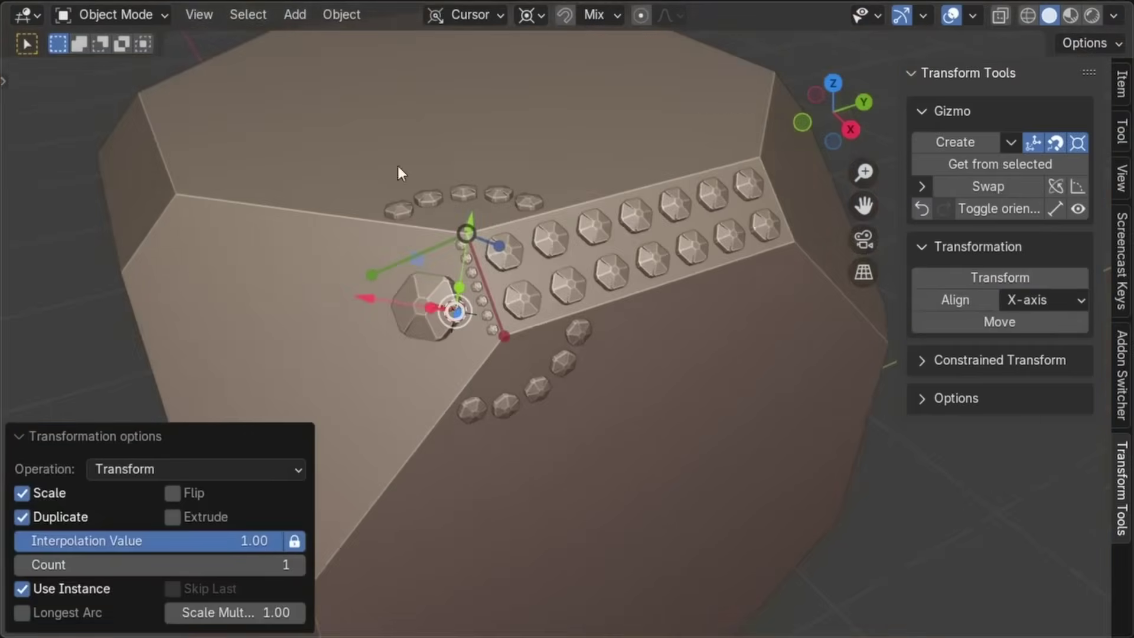
Place a gizmo near the left corner and duplicate the studs there with two copies
click(941, 141)
click(501, 331)
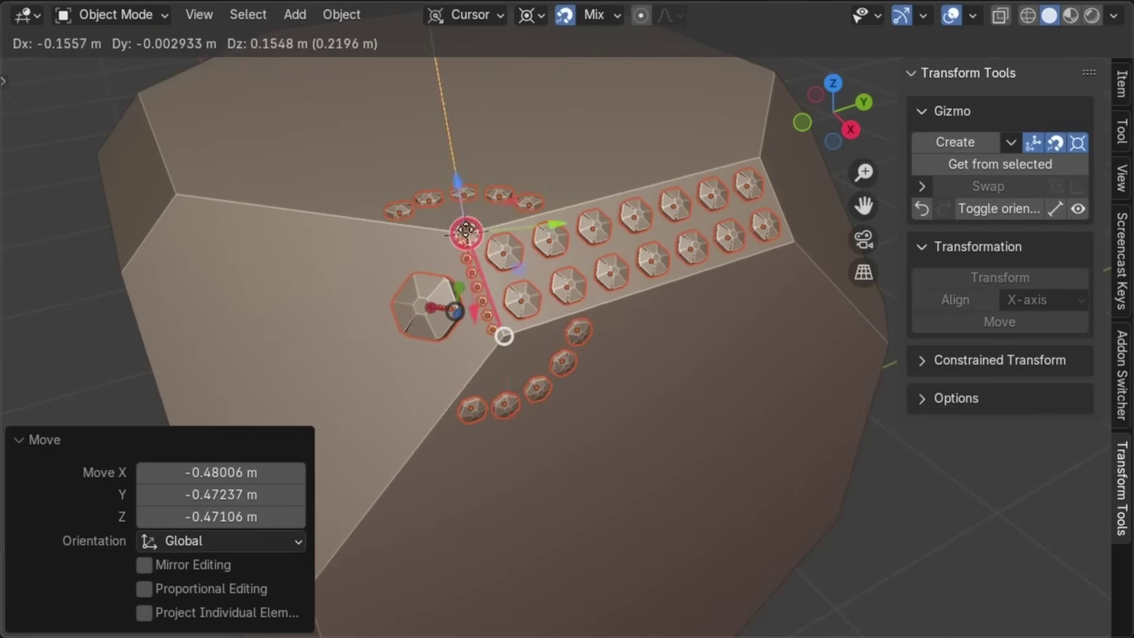
drag(864, 173, 872, 164)
click(956, 141)
click(349, 208)
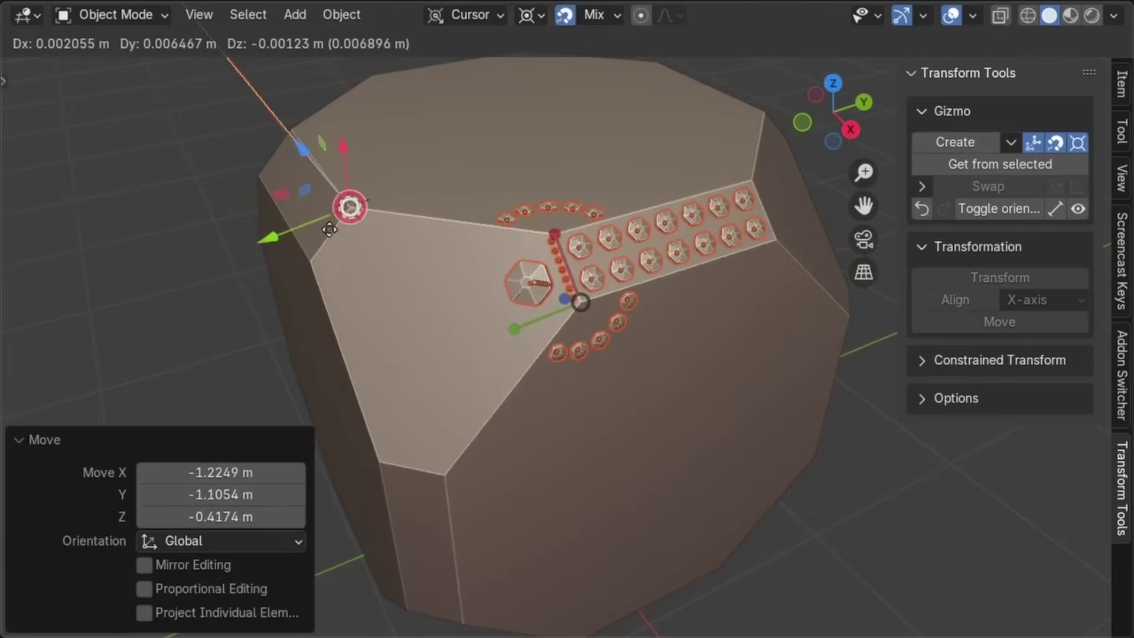
click(385, 278)
click(916, 277)
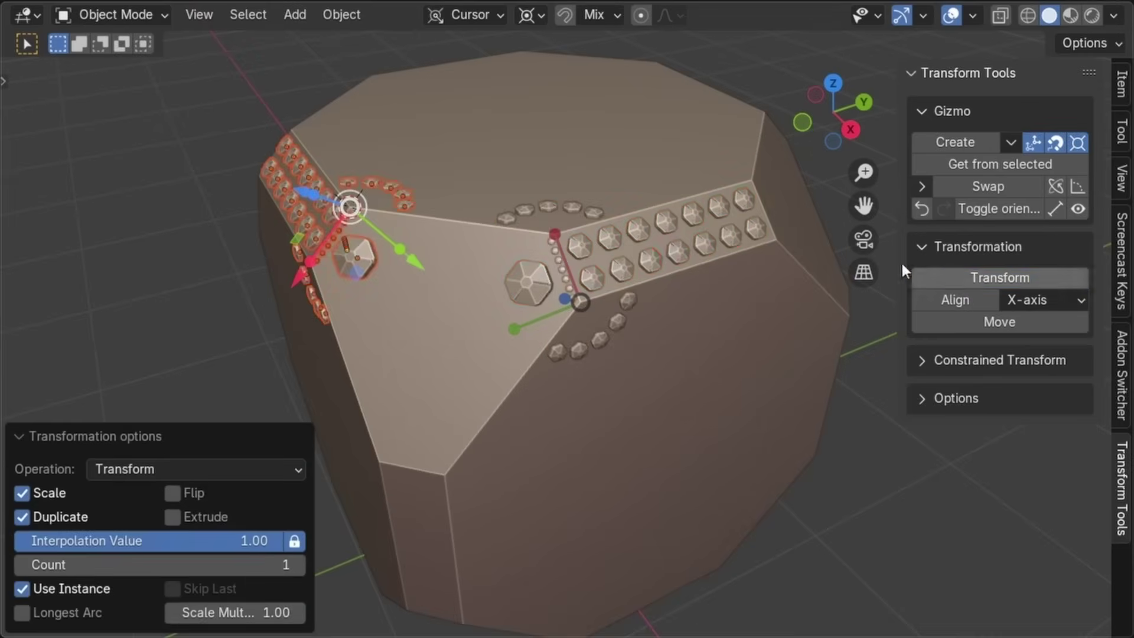
click(299, 564)
key(alt+a)
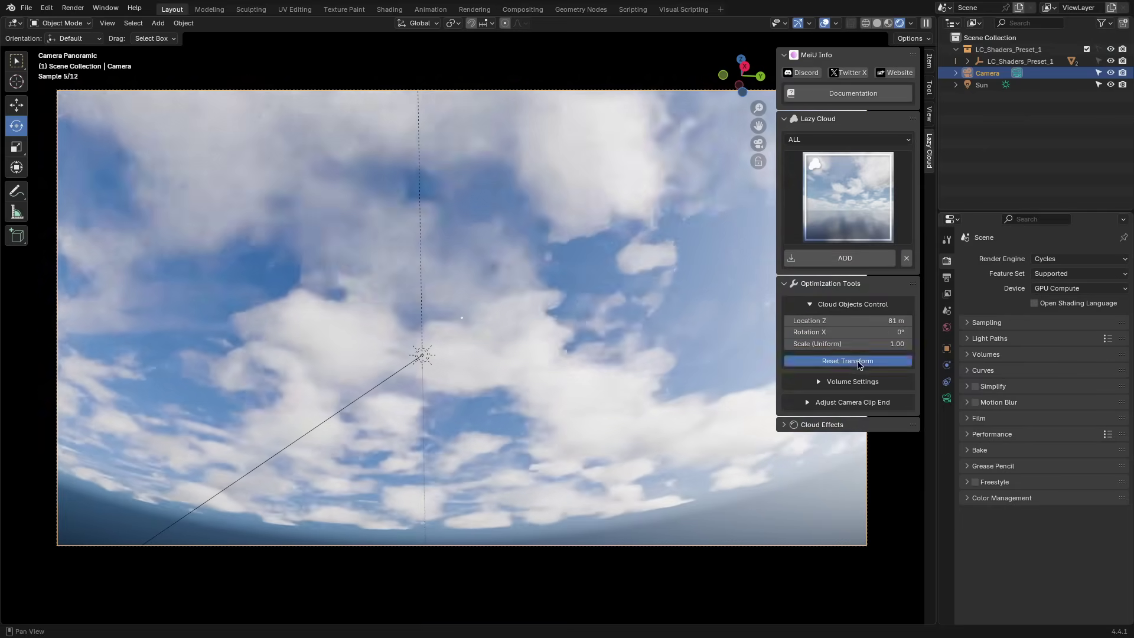
Play the Lazy Cloud animation and adjust the cloud change and drift speeds
click(853, 381)
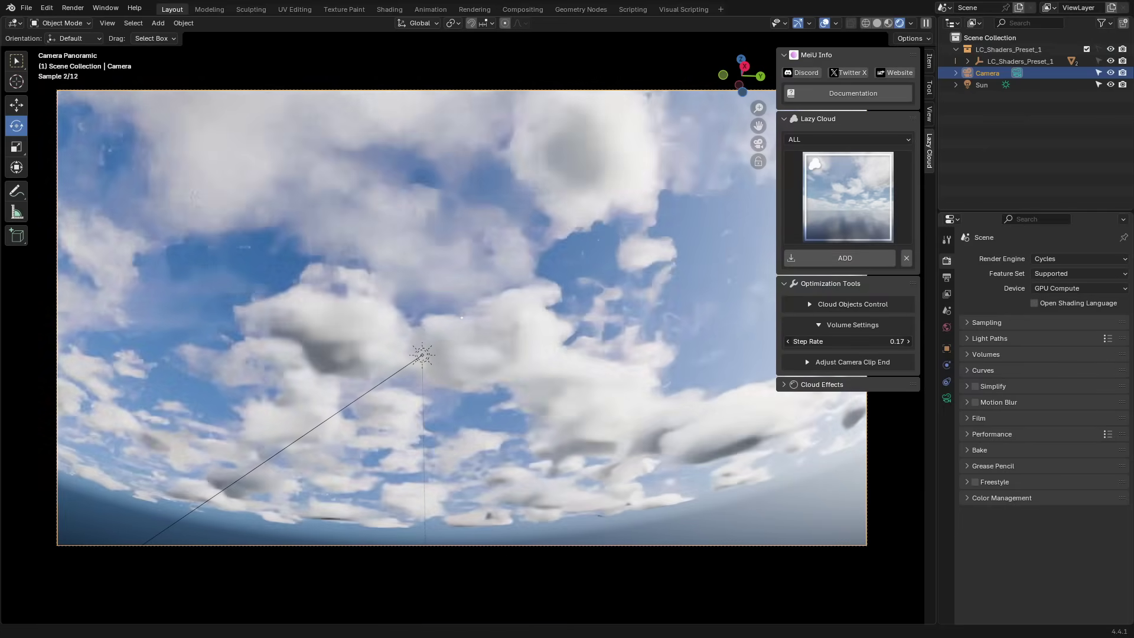
click(852, 363)
click(822, 385)
click(816, 342)
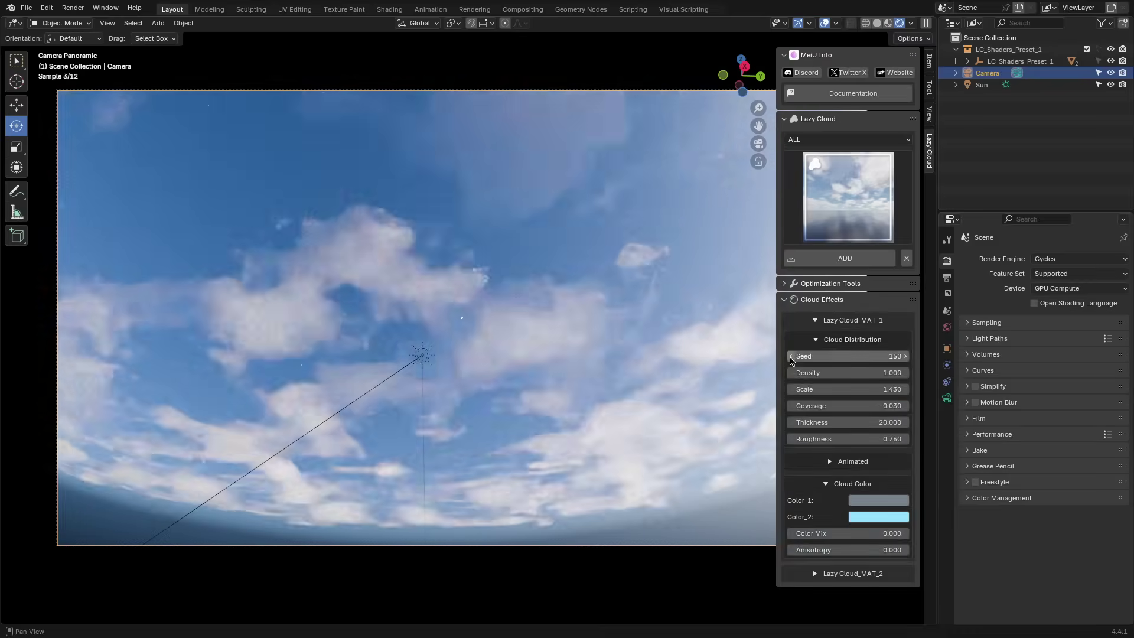
click(816, 340)
click(833, 362)
key(space)
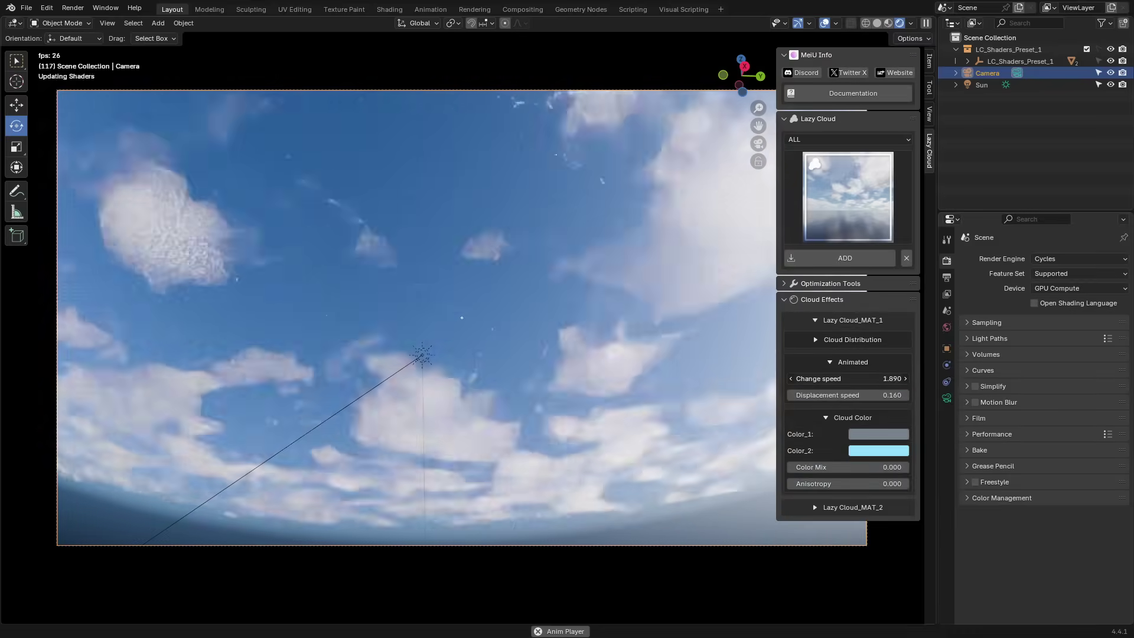
drag(848, 379, 827, 396)
click(830, 363)
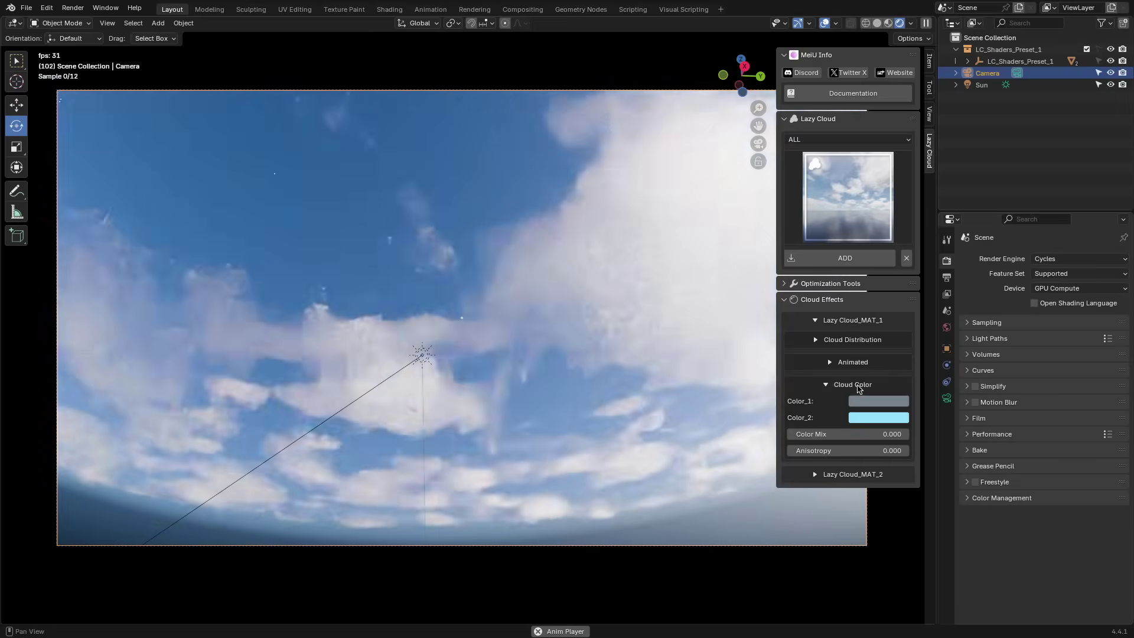
Set the first layer's cloud colour to white and raise Density to 100
click(878, 402)
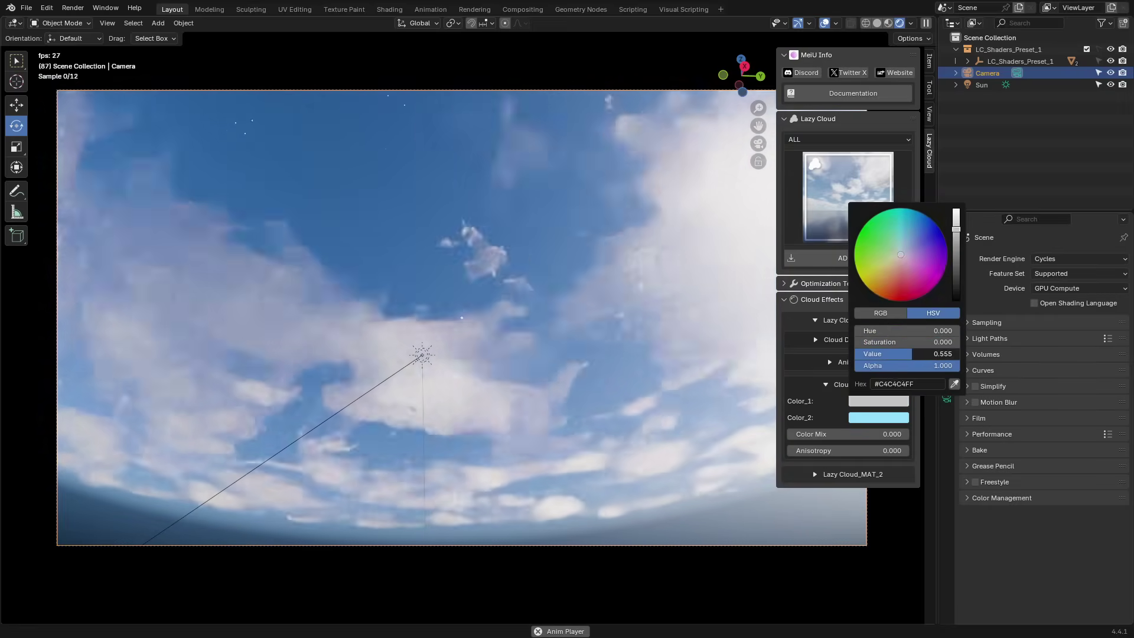
key(BackSpace)
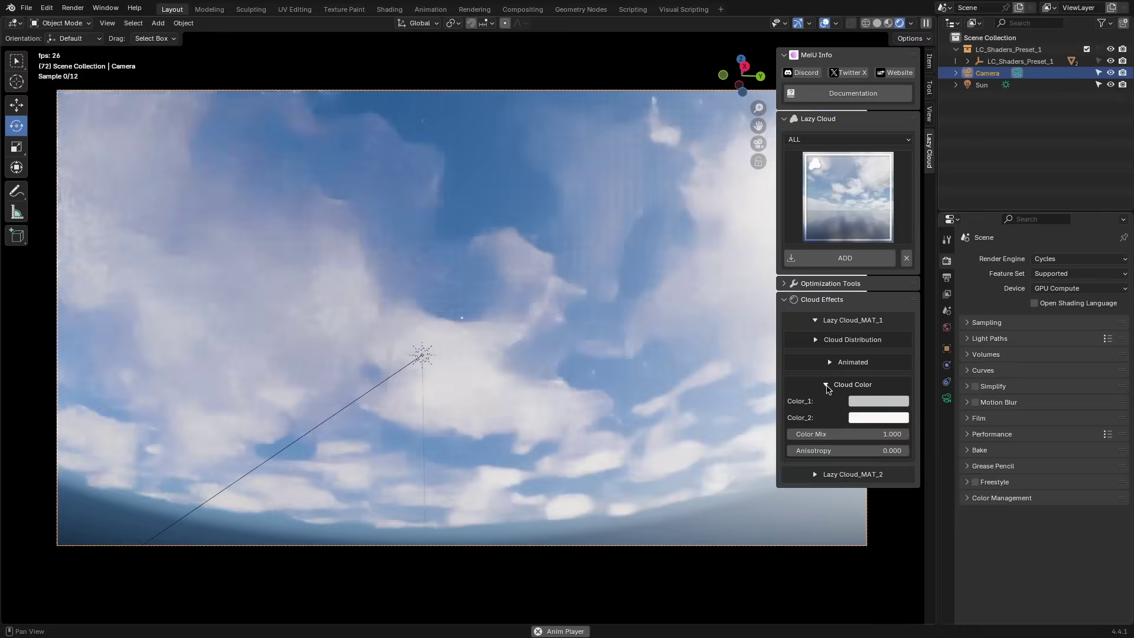
click(826, 384)
click(815, 340)
click(830, 461)
click(830, 462)
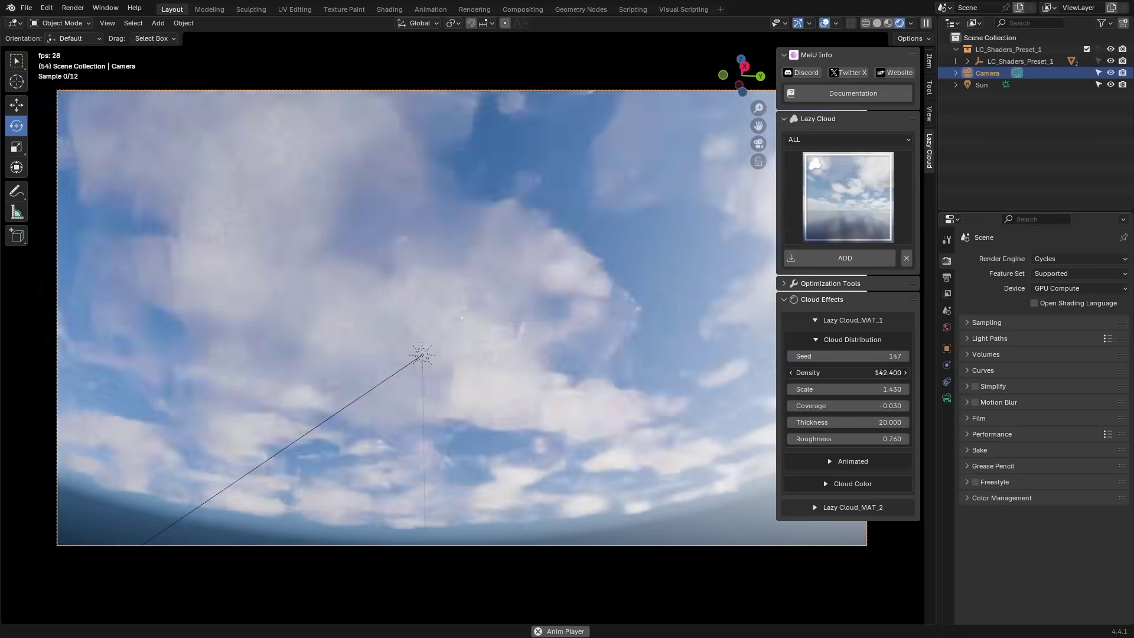
drag(849, 373, 862, 439)
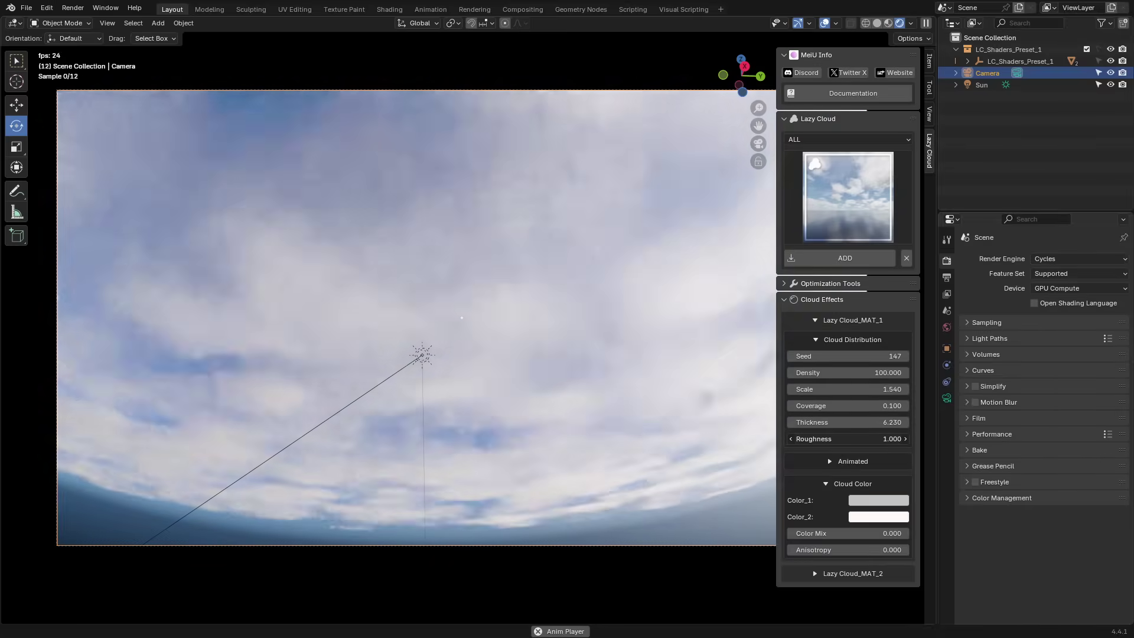
Expand Lazy Cloud_MAT_2 and adjust its distribution values to make the layer sparser
click(852, 483)
click(852, 340)
click(853, 408)
click(852, 428)
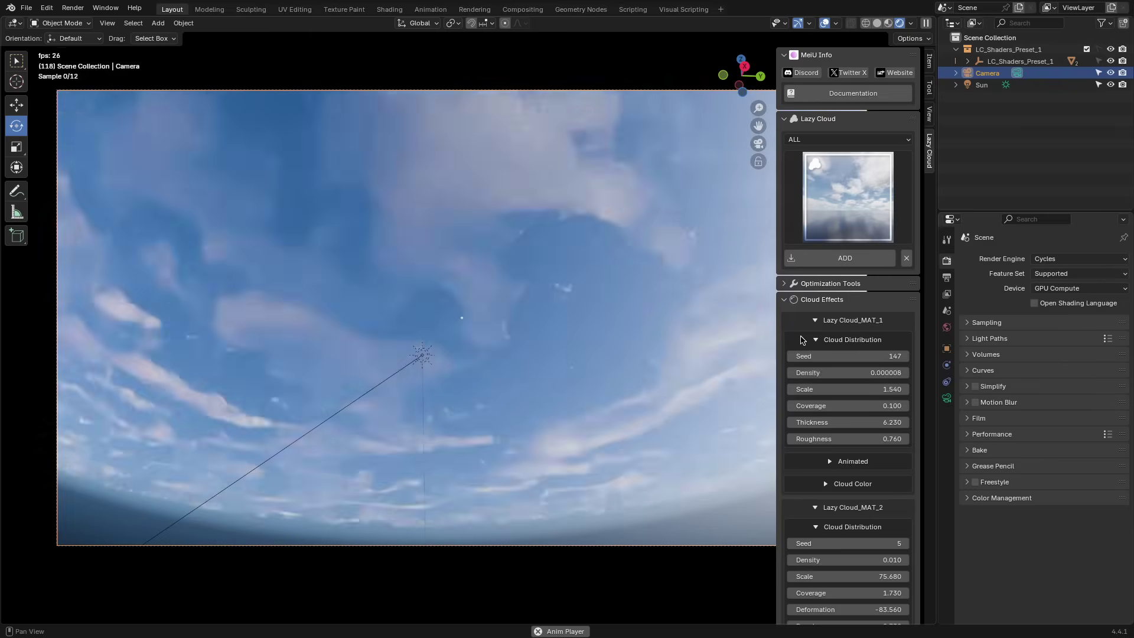
drag(849, 461, 847, 494)
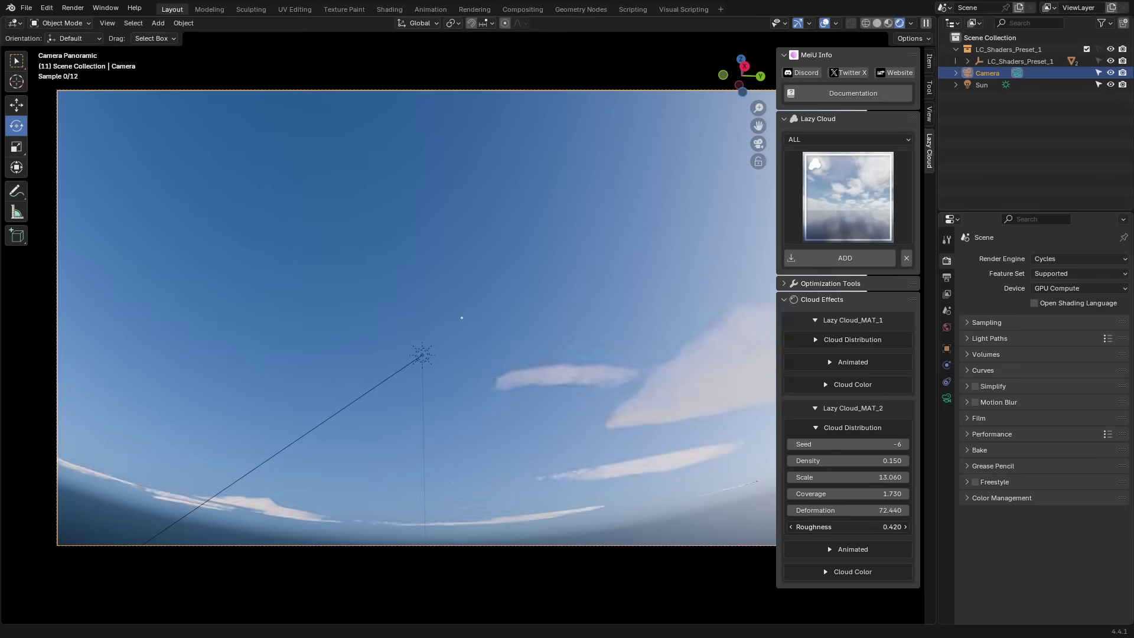
click(852, 428)
Brighten the second layer's Color_1 cloud colour
click(852, 473)
click(863, 489)
drag(854, 453, 945, 443)
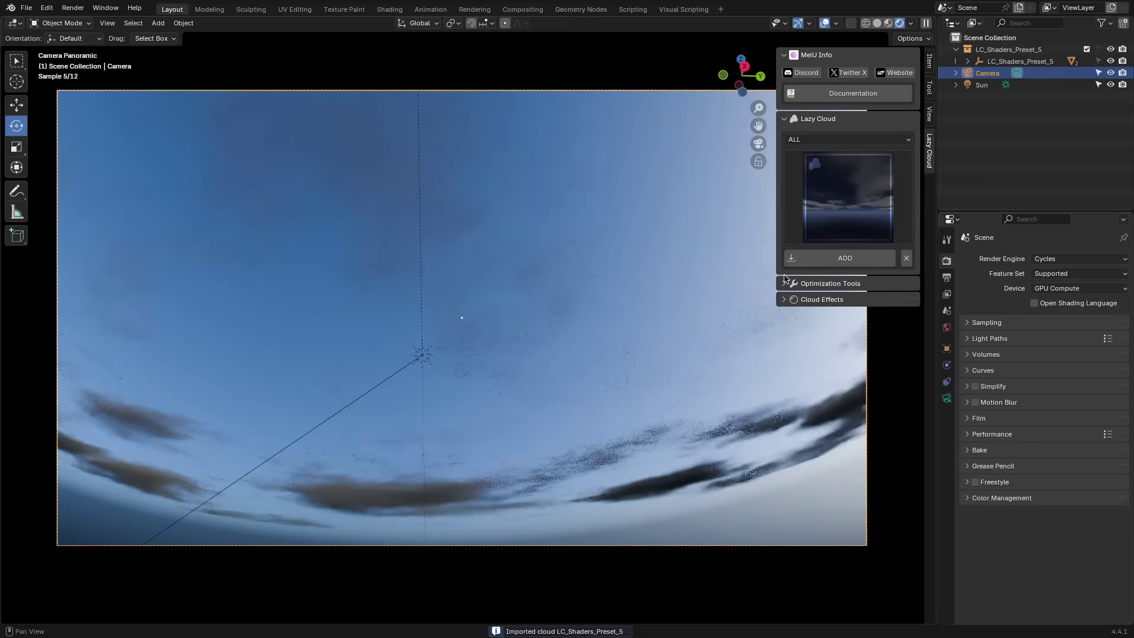
Review the cloud effect panels, then make the car hood see-through with X-Ray
click(785, 299)
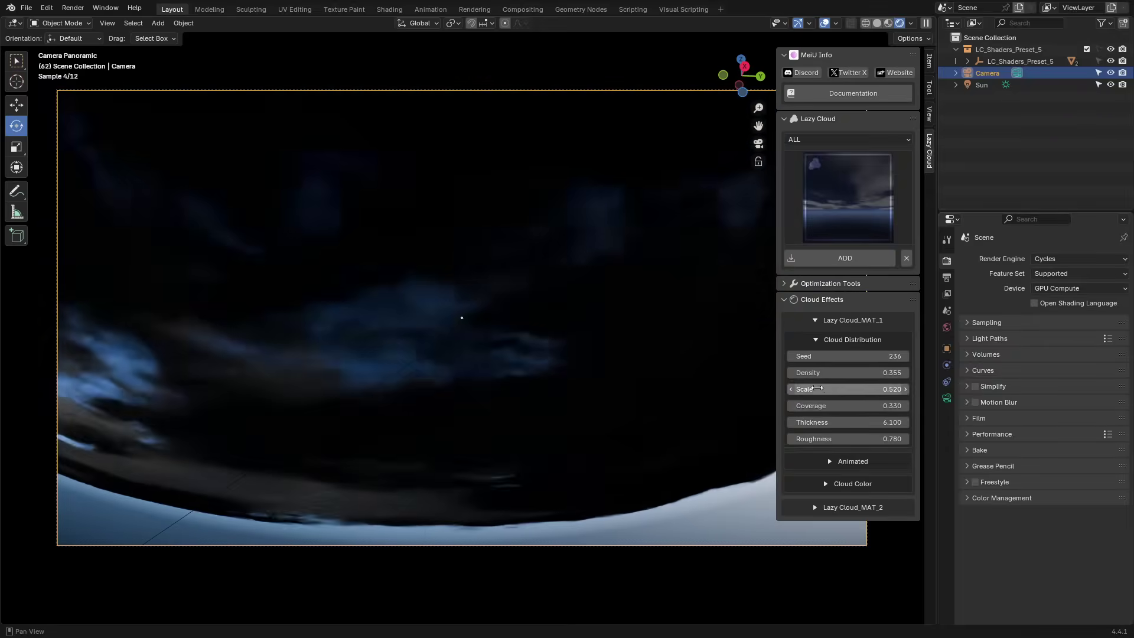
click(852, 339)
click(852, 408)
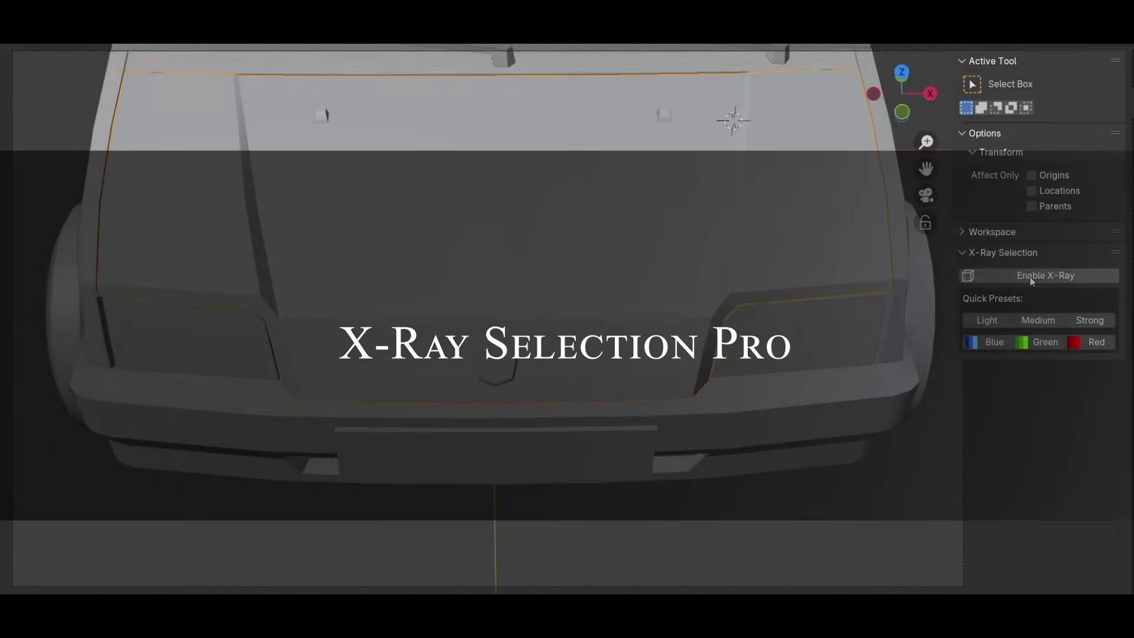
click(1039, 277)
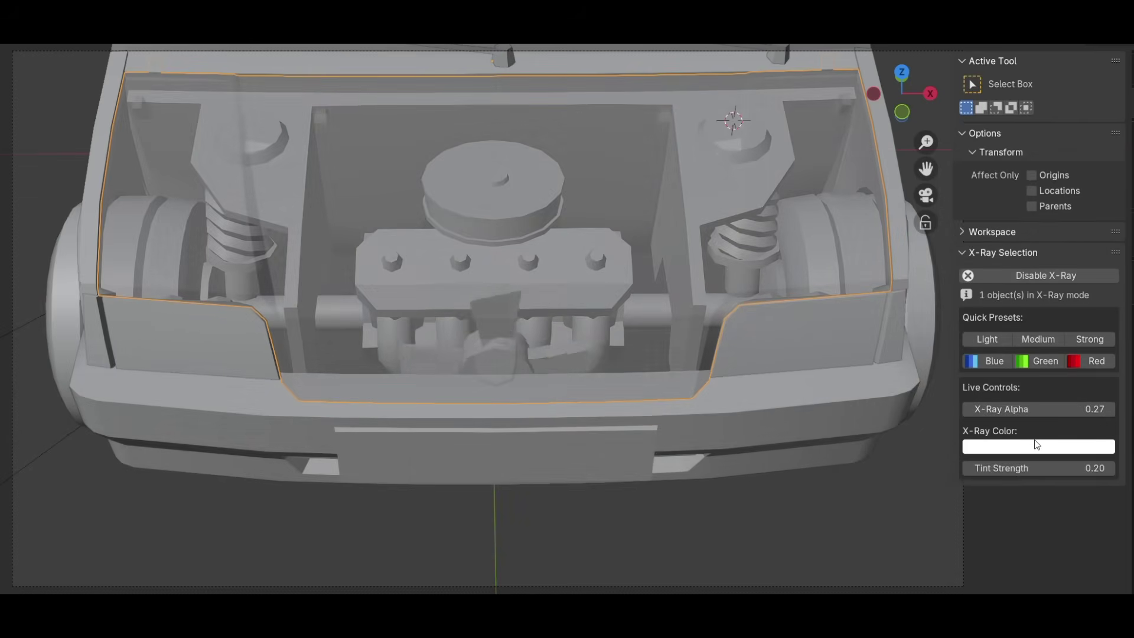
Tint the see-through hood light purple, then change the tint to blue
click(1037, 446)
click(1057, 255)
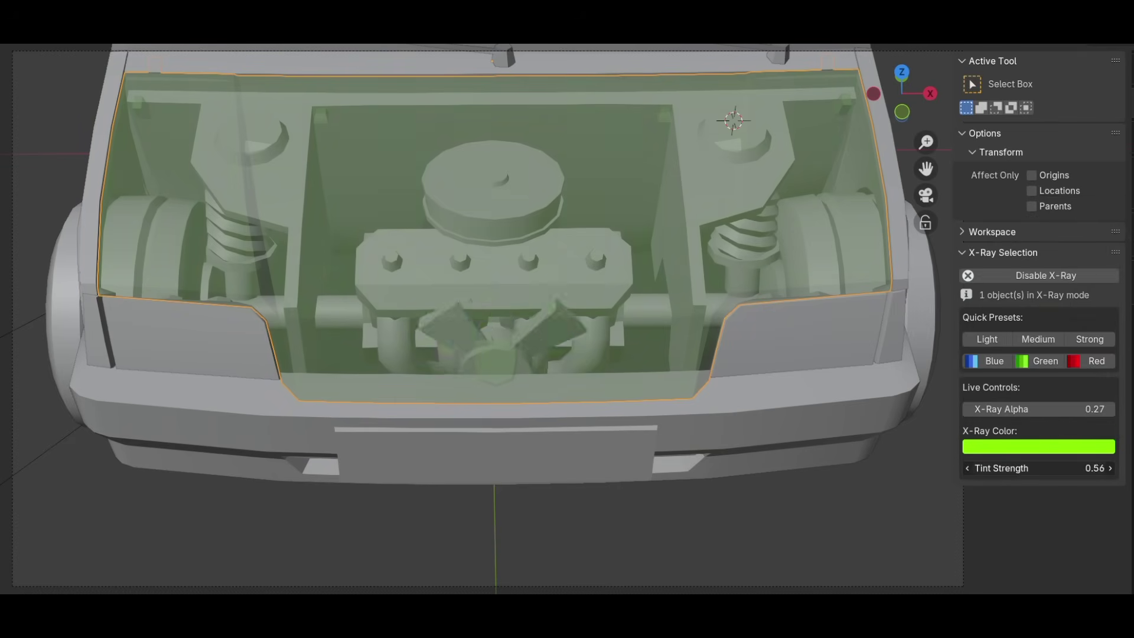
click(1035, 455)
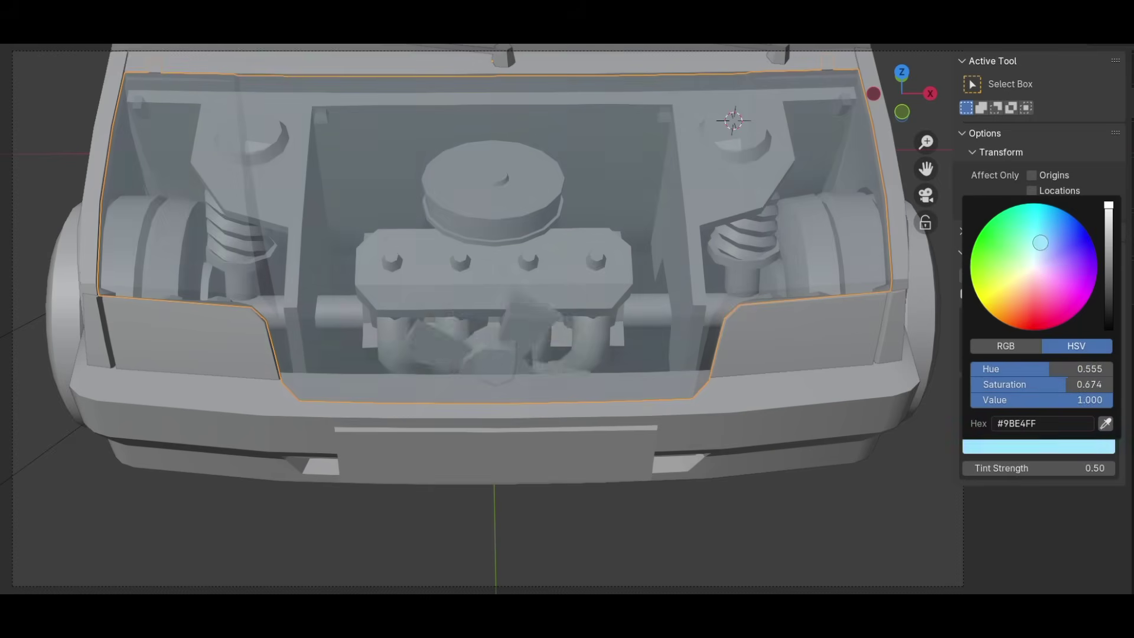
drag(1041, 242, 1068, 246)
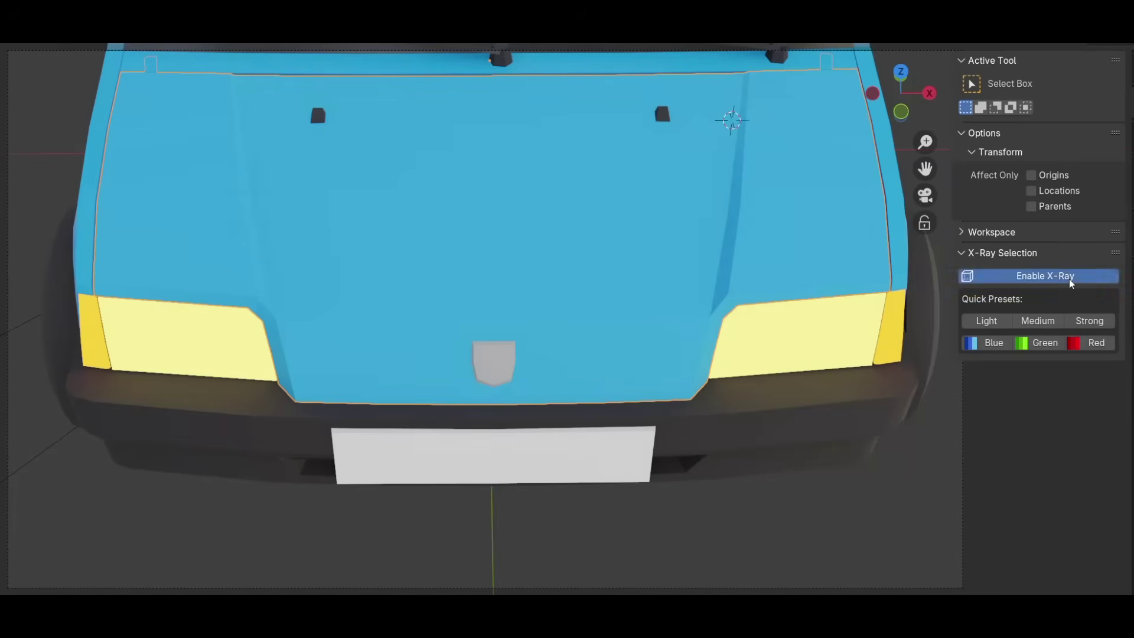
Make the hood see-through again, adjust its X-Ray alpha, then disable X-Ray
click(1071, 284)
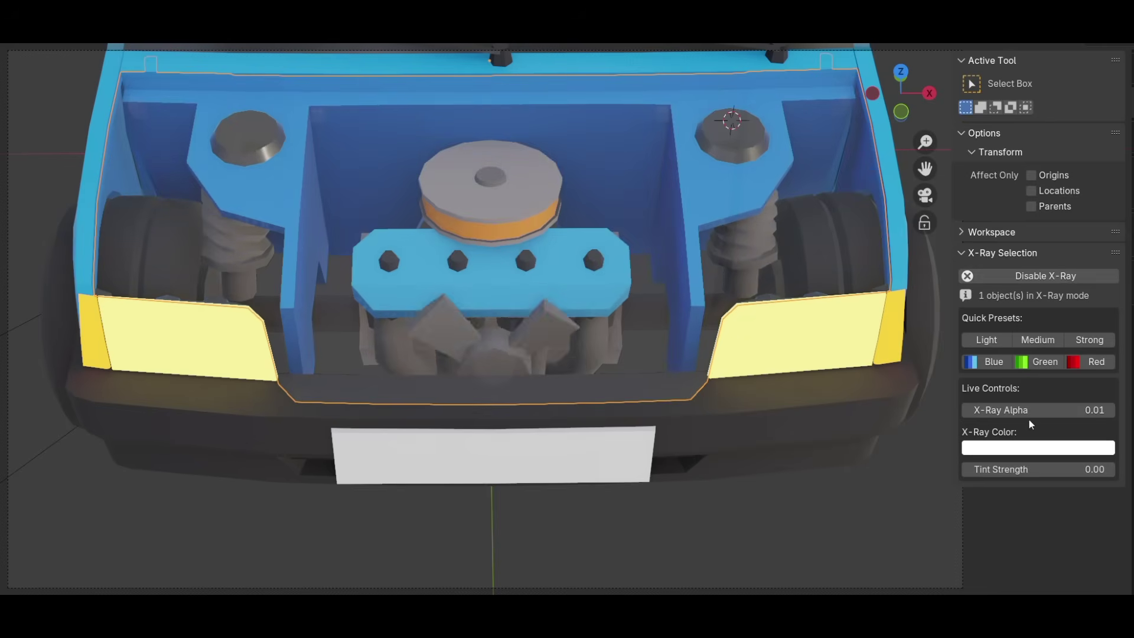
mouse_move(1030, 411)
mouse_down()
mouse_move(1105, 410)
mouse_move(1033, 410)
mouse_up()
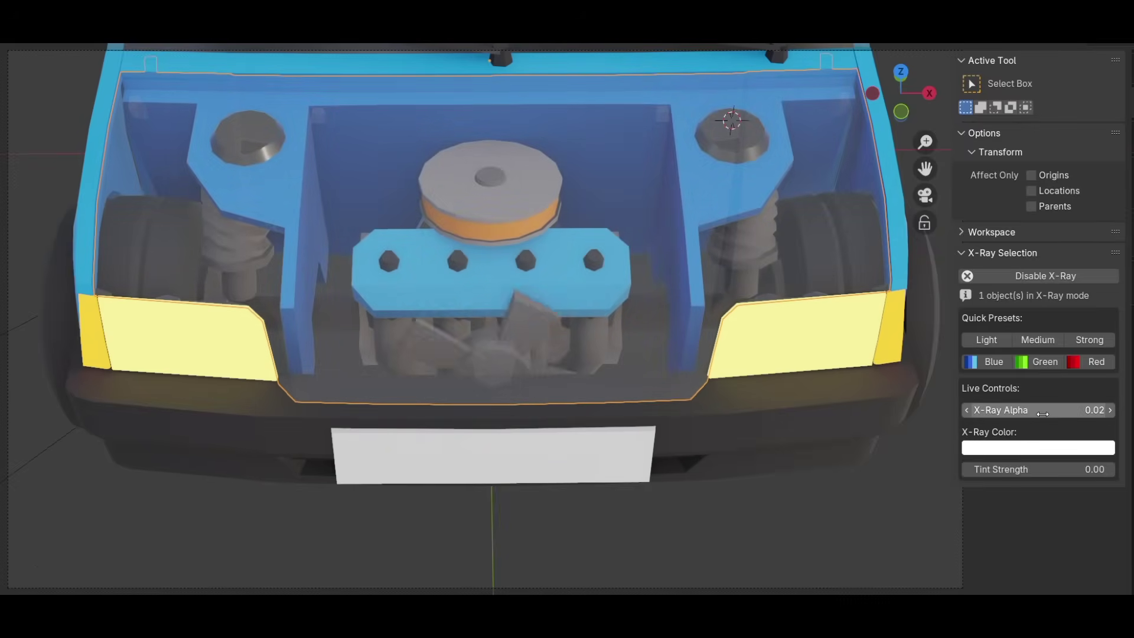
click(1050, 276)
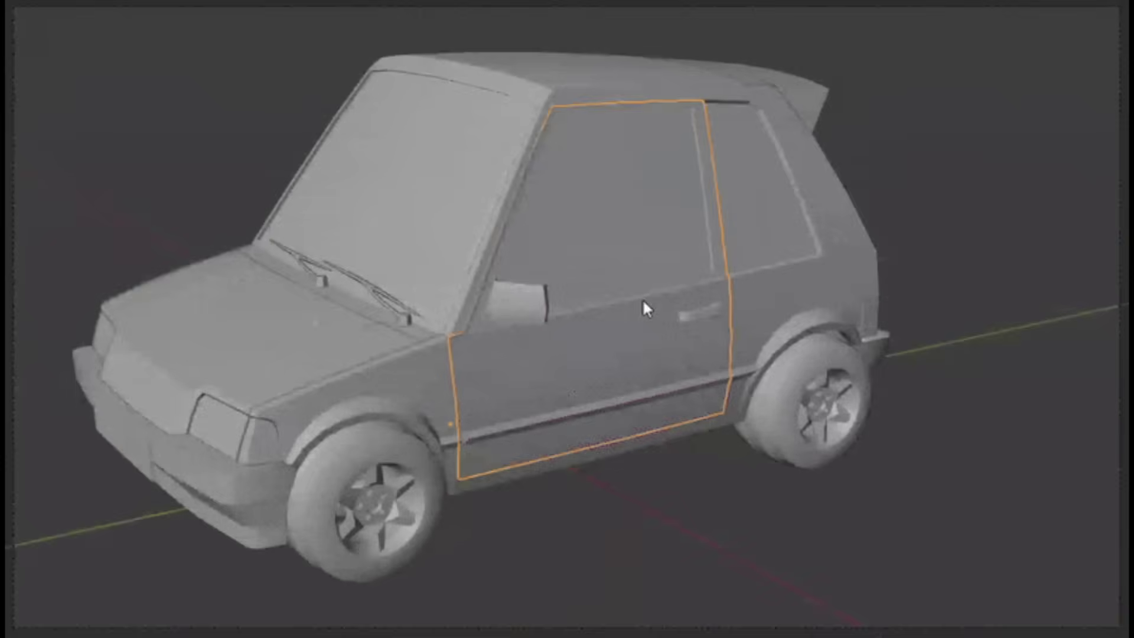
X-ray the door, body, hood, fender, wheel, bumper and headlights one by one, then make the door solid again
key(alt+z)
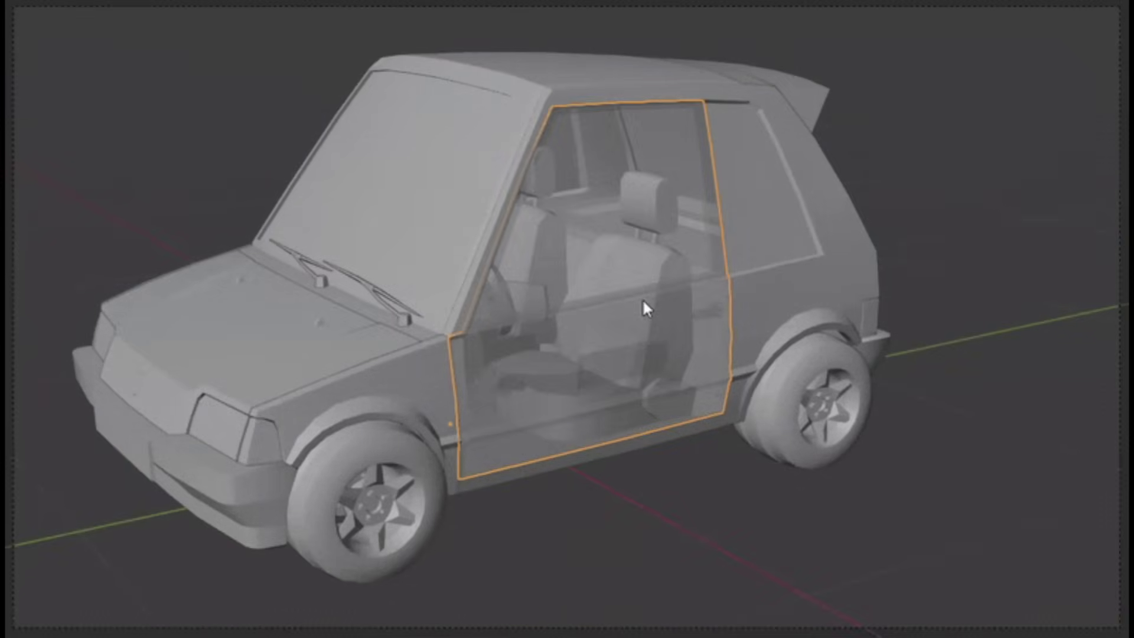
click(419, 264)
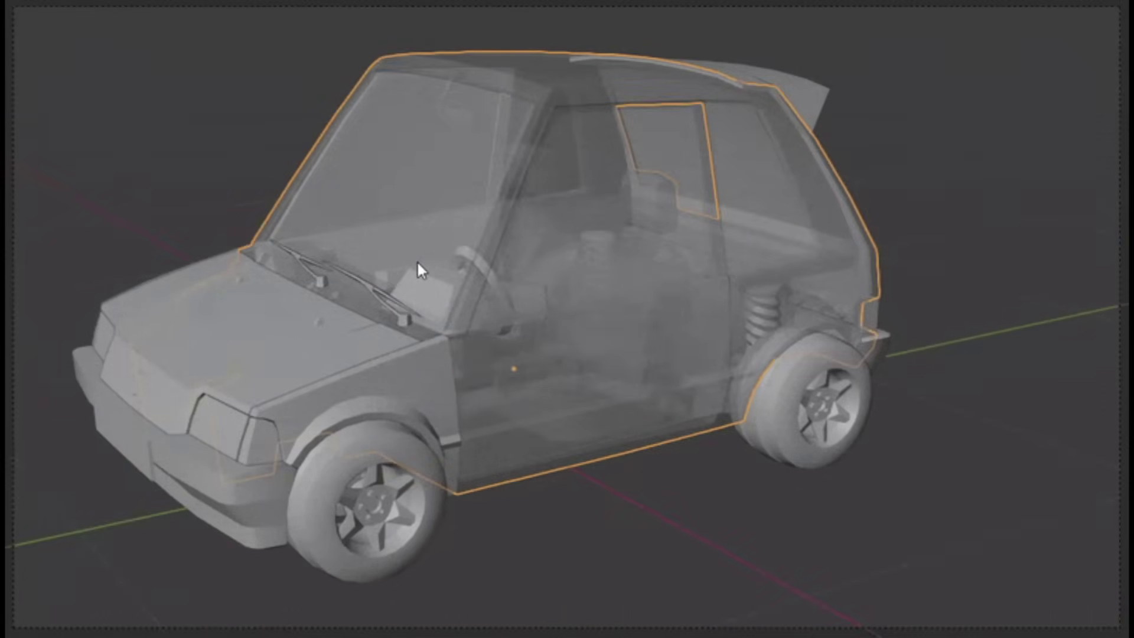
click(320, 344)
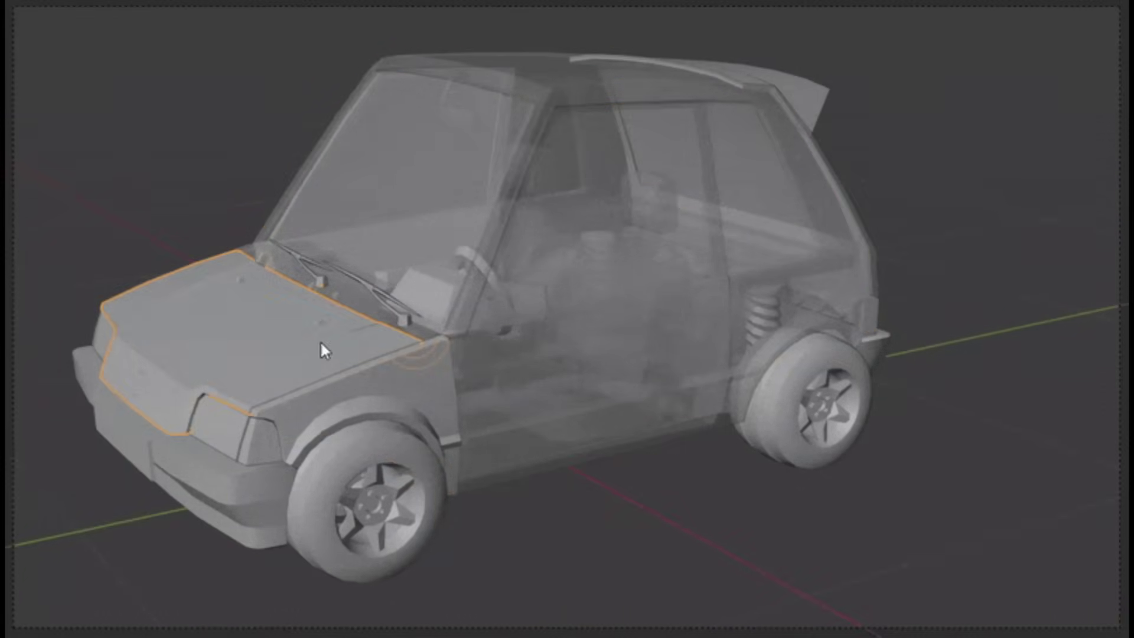
click(365, 407)
click(365, 446)
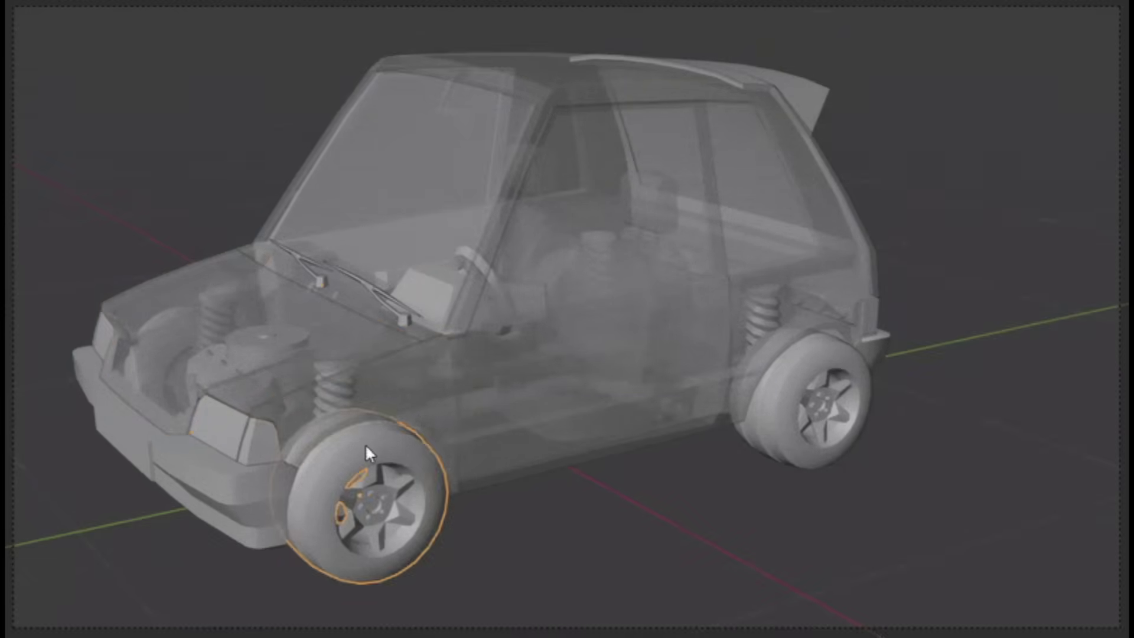
click(226, 459)
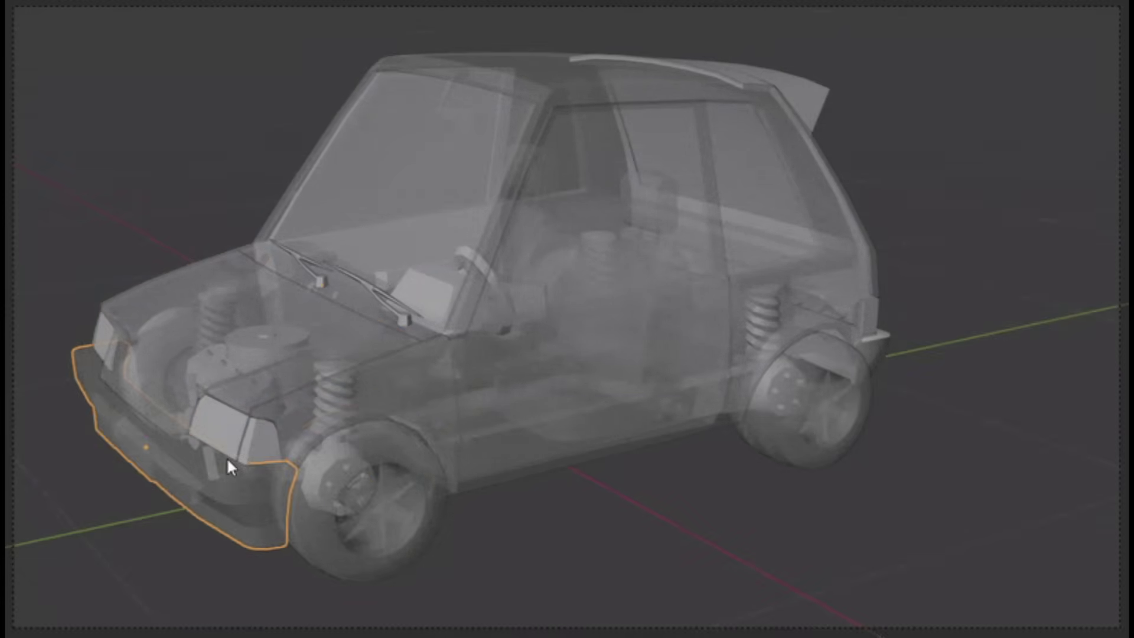
click(238, 424)
click(264, 440)
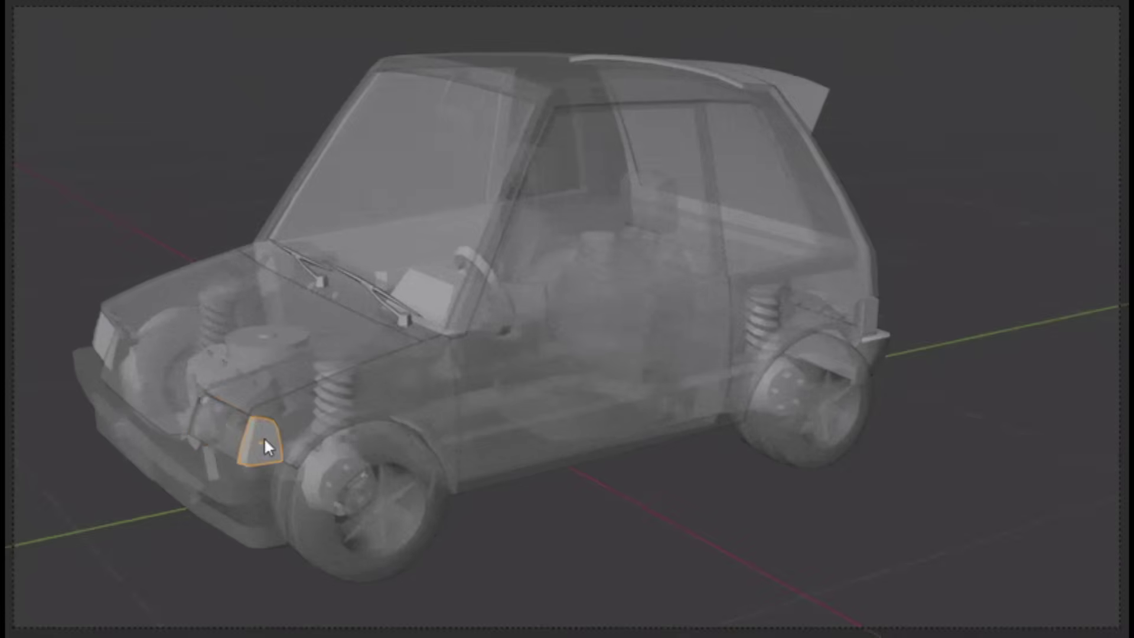
click(99, 340)
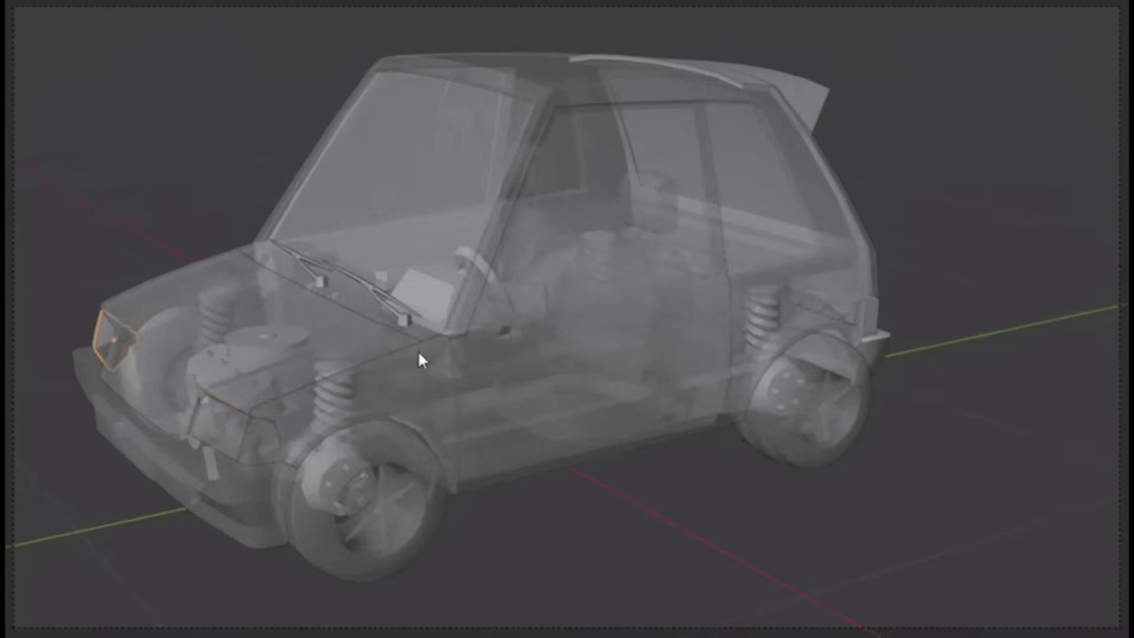
click(660, 241)
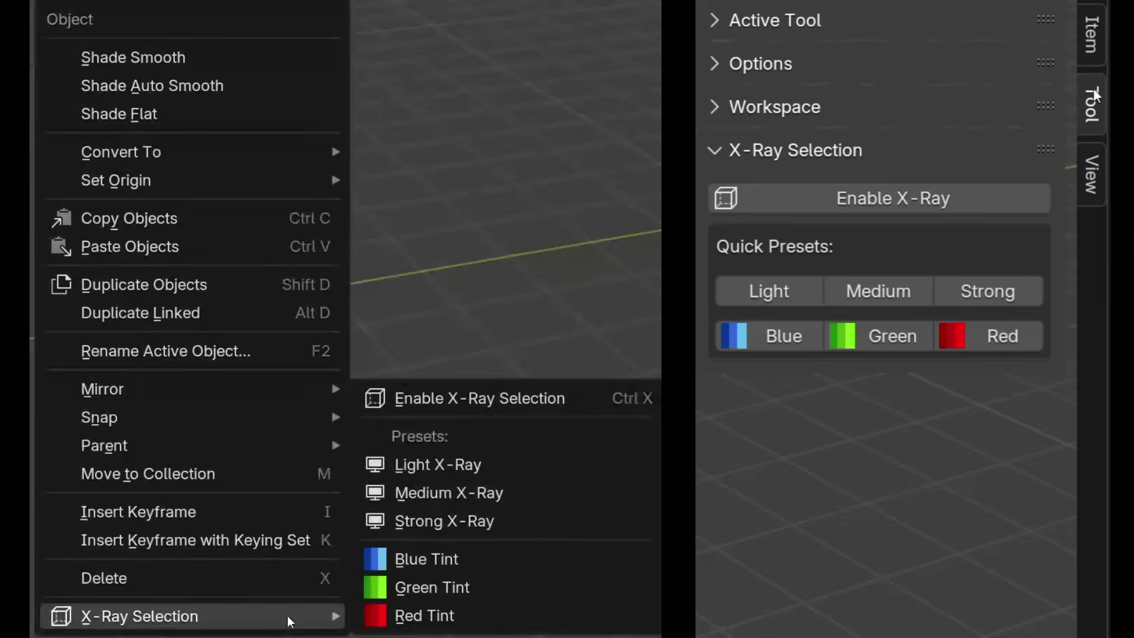
X-ray the hood with adjusted X-Ray Alpha, make it solid again, then enable the Kuwahara post effect (Size 4)
click(917, 212)
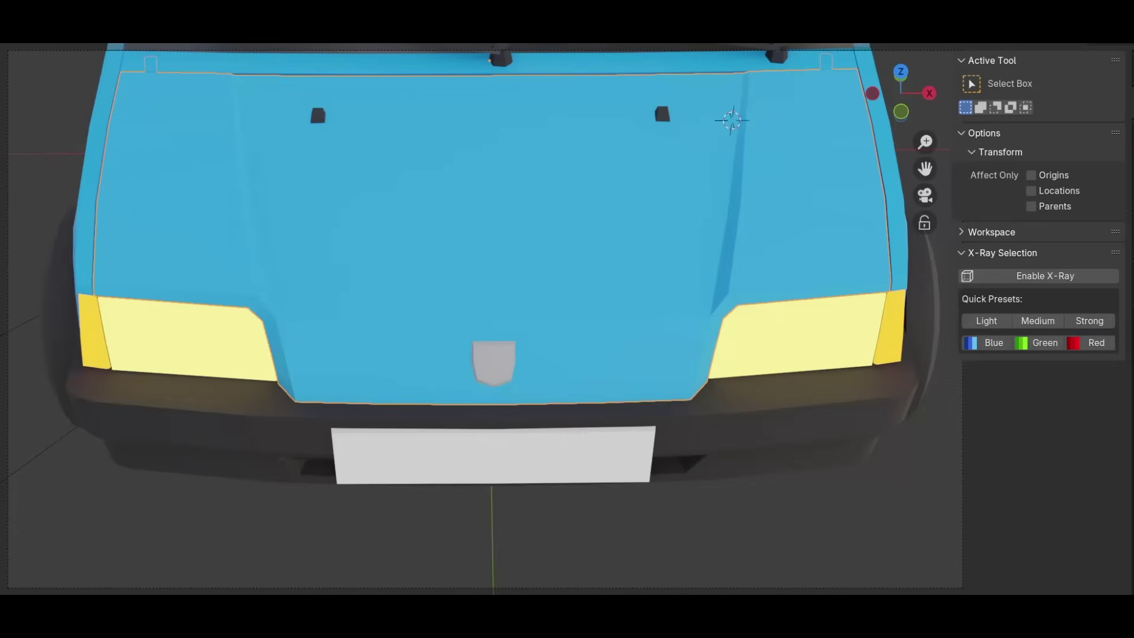
click(1046, 276)
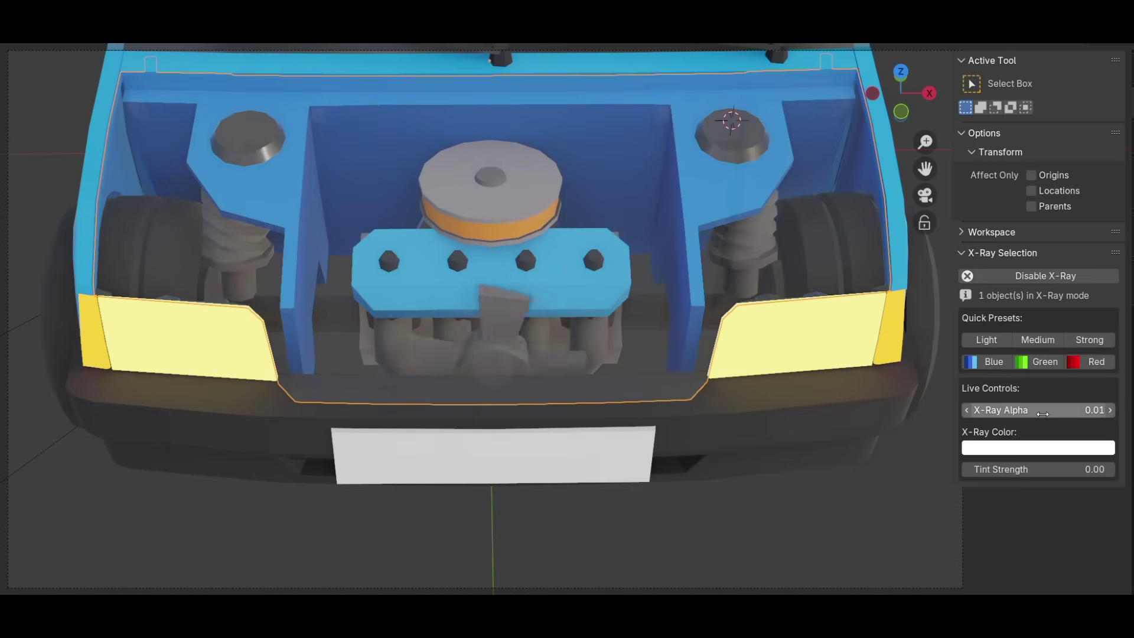
mouse_move(1025, 410)
mouse_down()
mouse_move(1063, 410)
mouse_move(980, 410)
mouse_move(1043, 414)
mouse_up()
click(1048, 274)
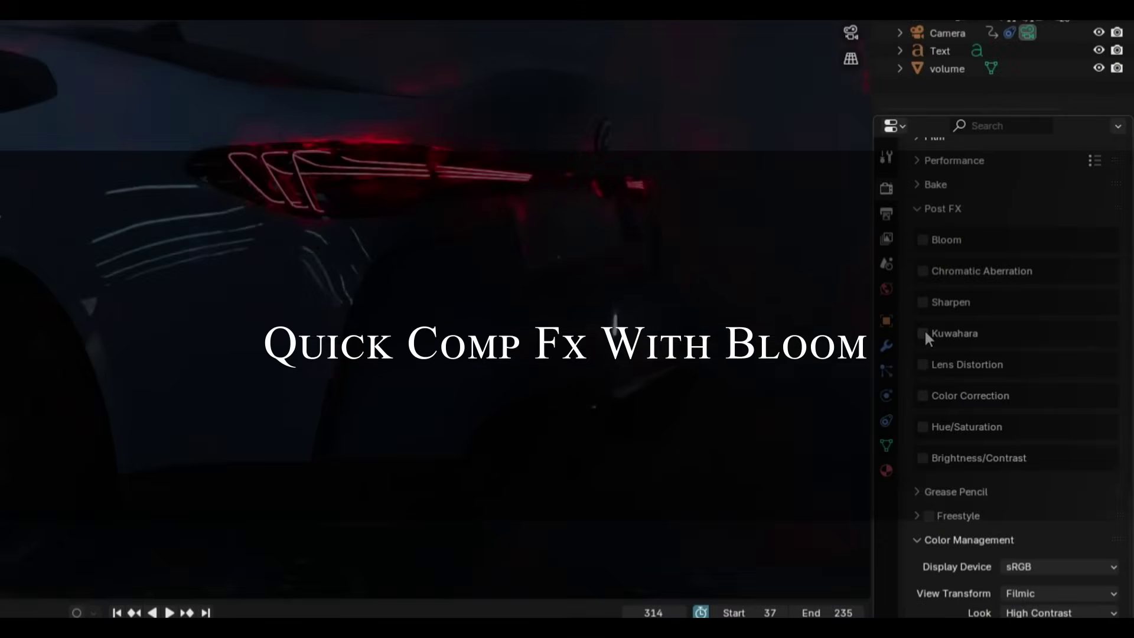
click(923, 334)
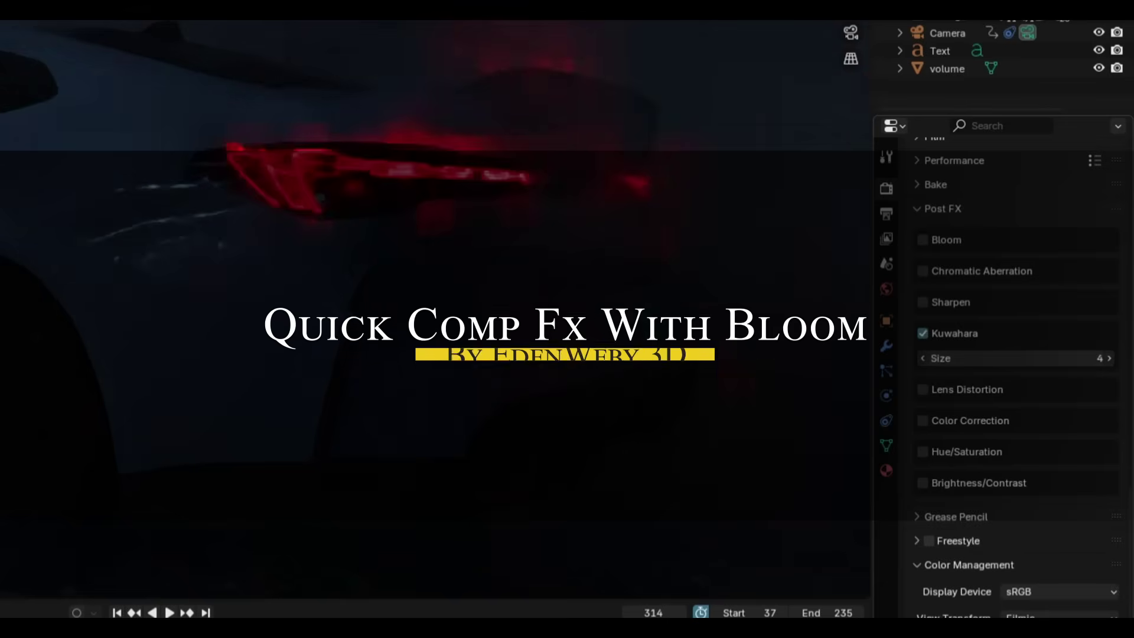
Raise Kuwahara Size to 10, turn off Sharpen, and toggle Chromatic Aberration and Bloom
drag(948, 358, 990, 359)
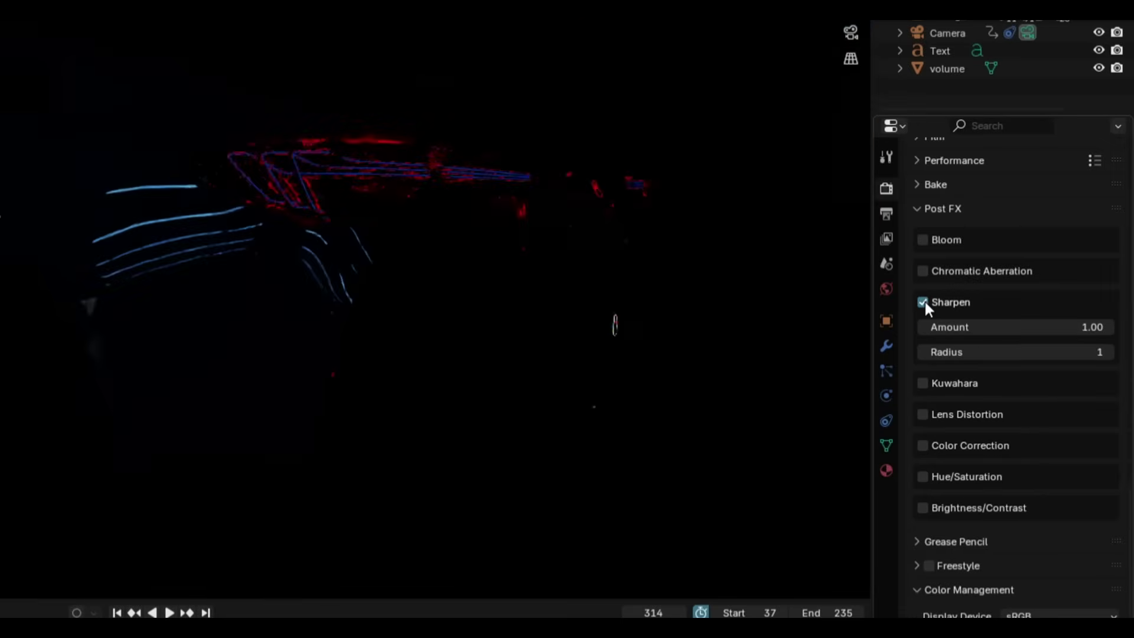
click(923, 302)
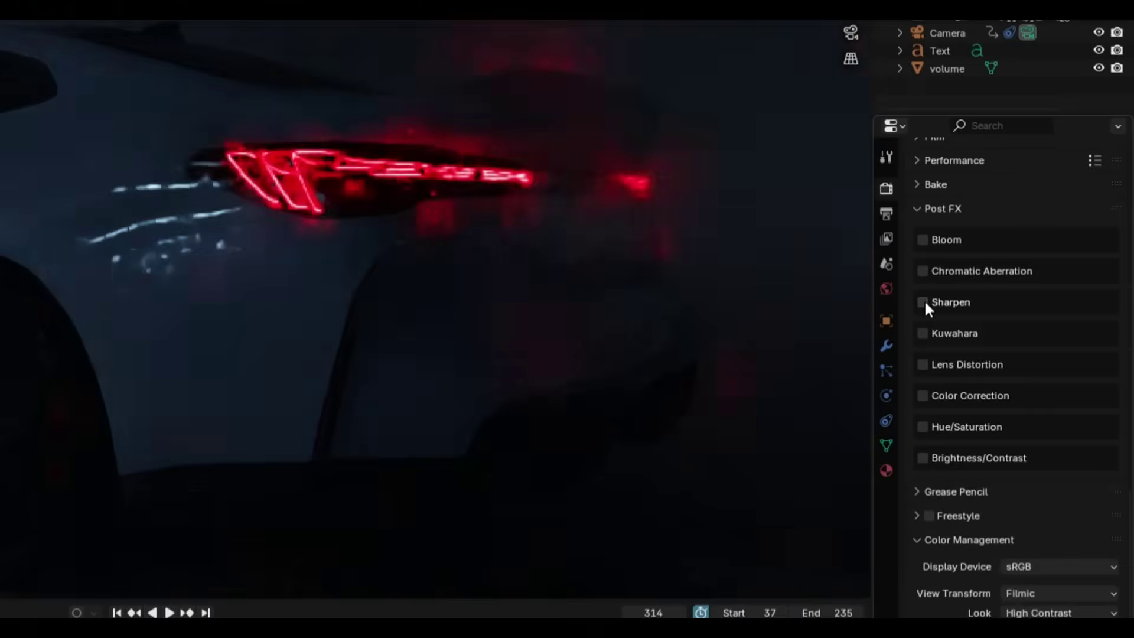
click(927, 273)
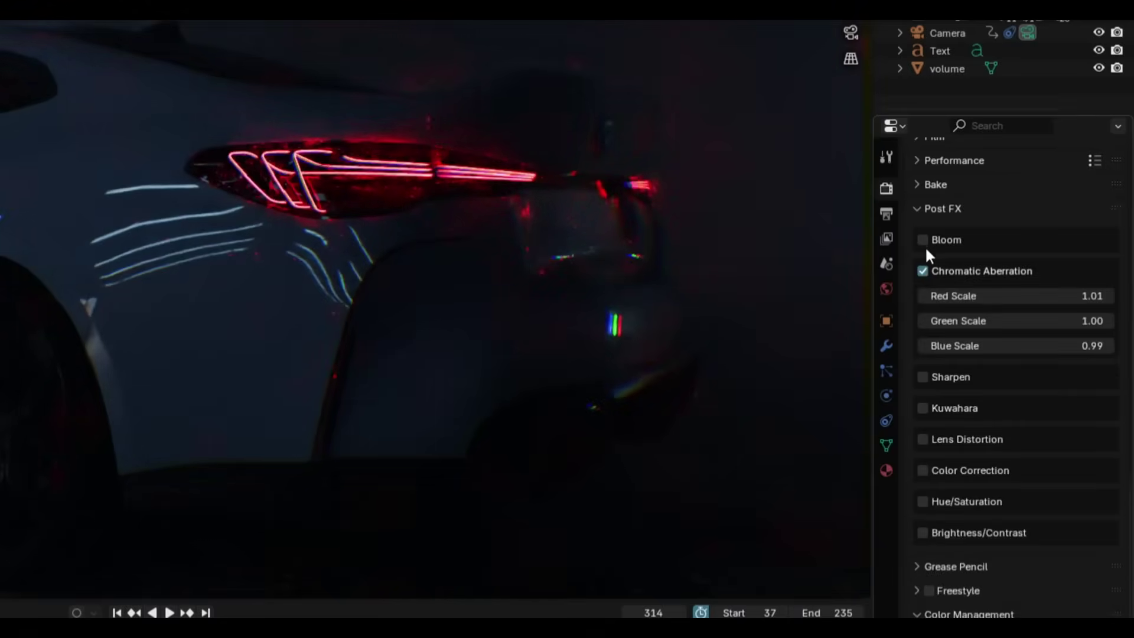
click(925, 247)
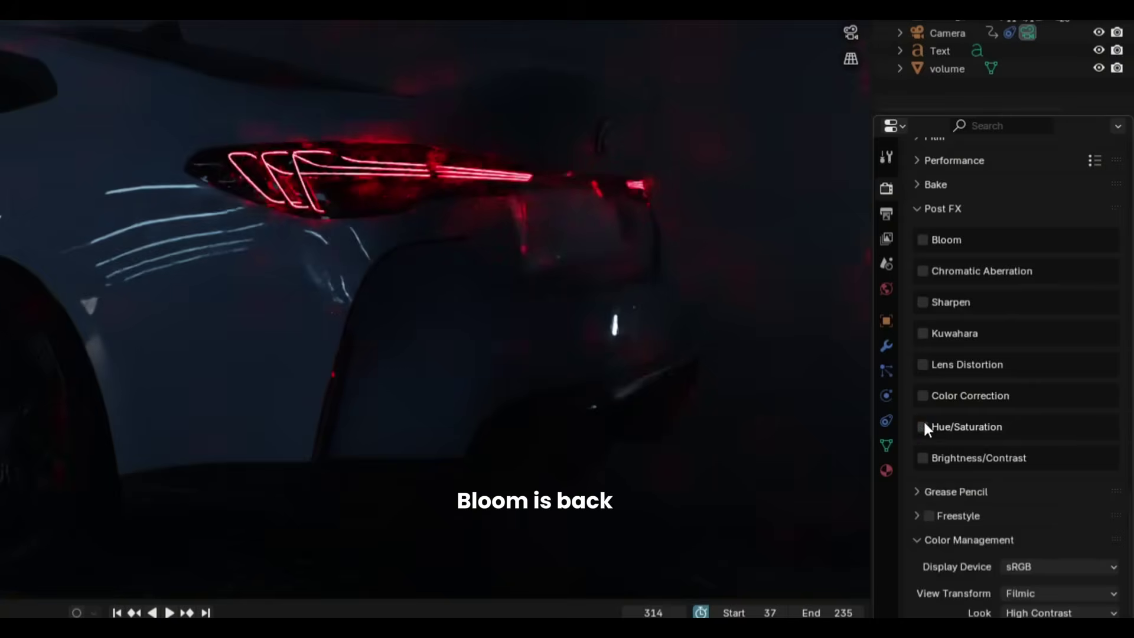
Enable Hue/Saturation, adjust its value and hue, turn Bloom back on, and sweep the hue to magenta
click(923, 426)
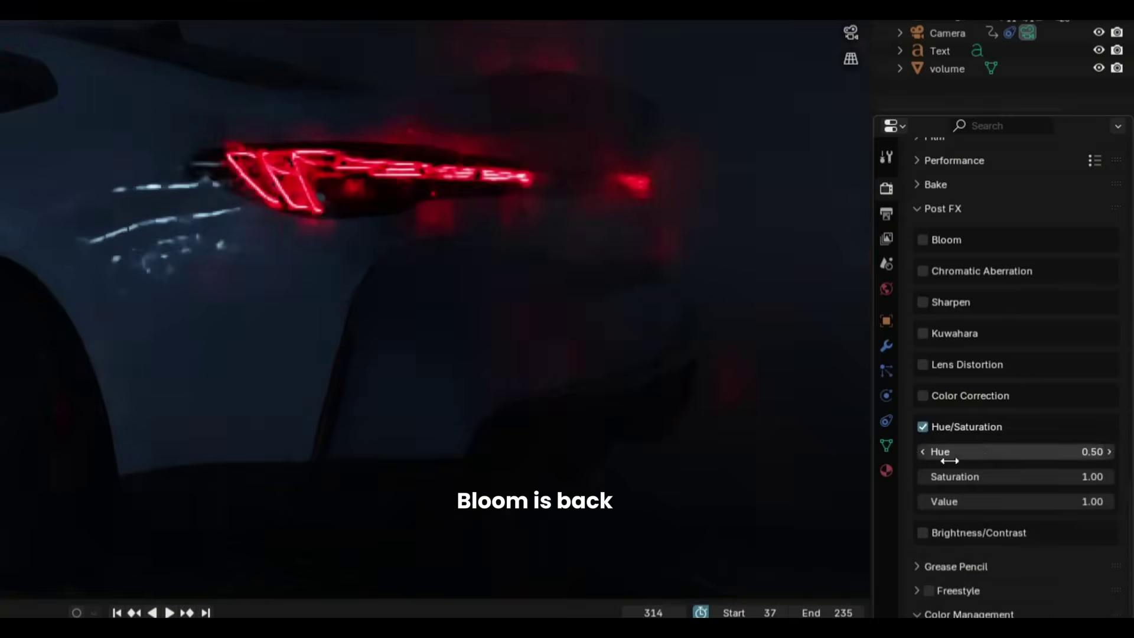
drag(1016, 501, 1063, 501)
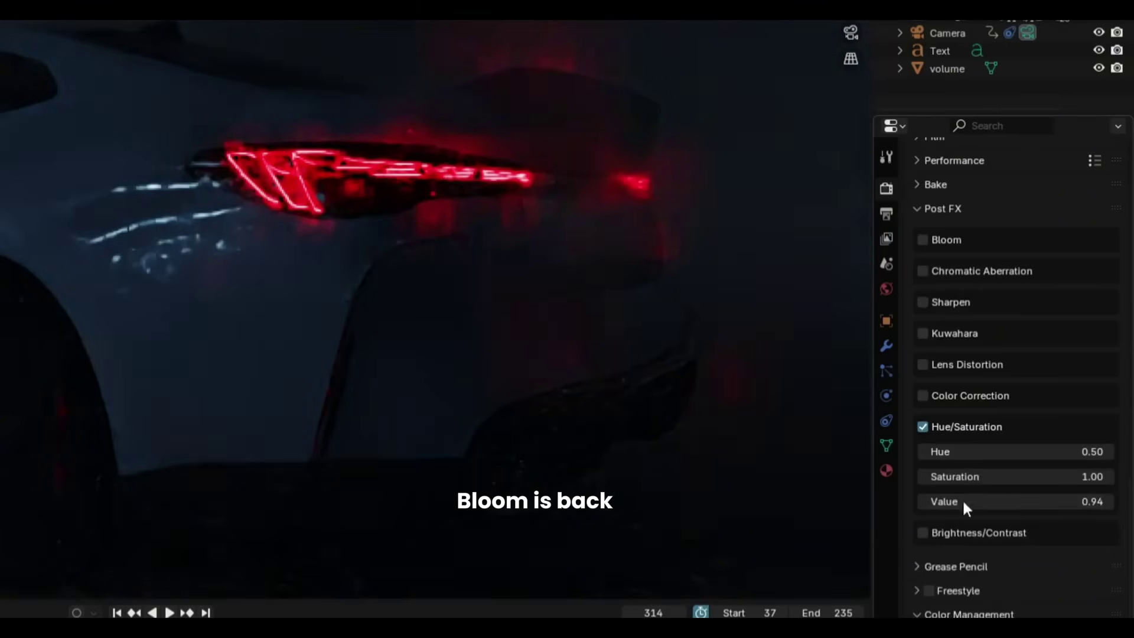
drag(1016, 451, 1052, 452)
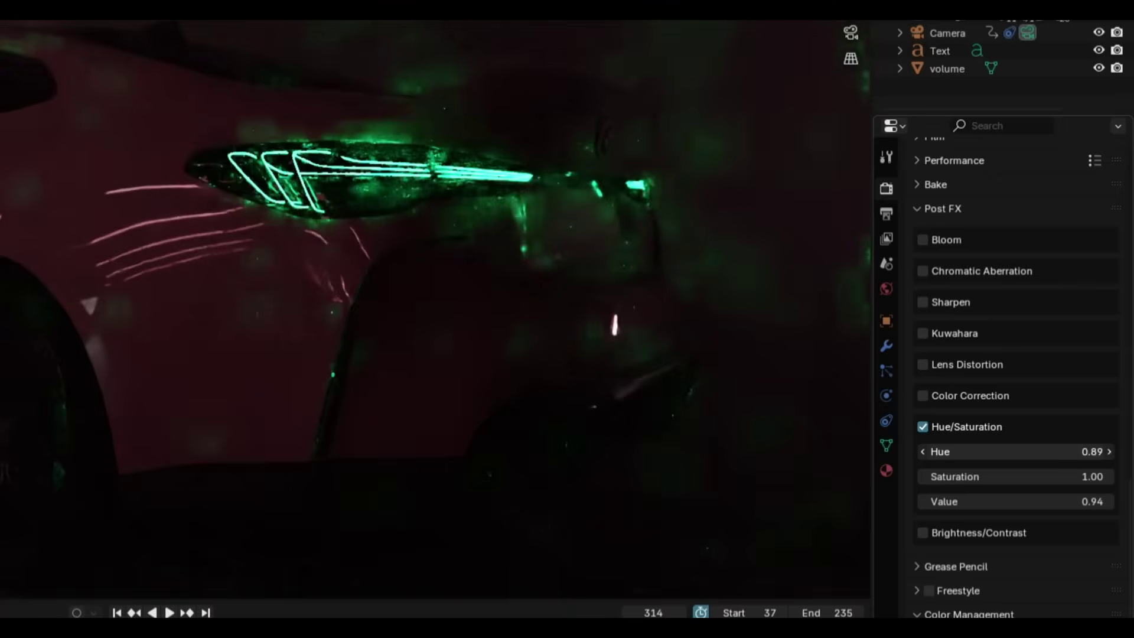
click(923, 240)
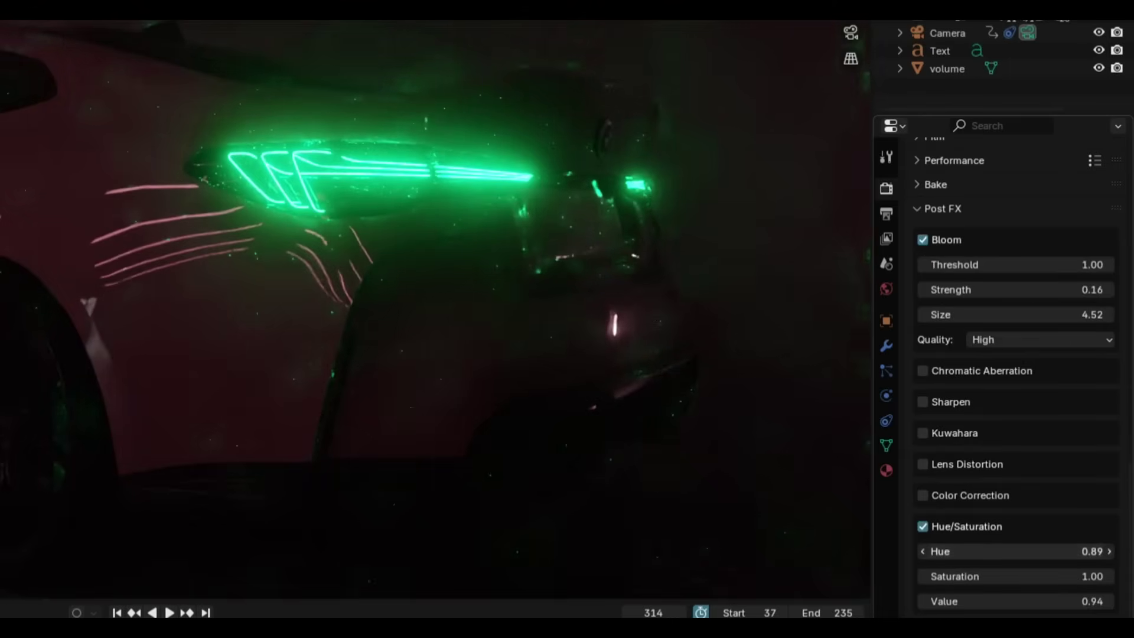
drag(1016, 551, 914, 549)
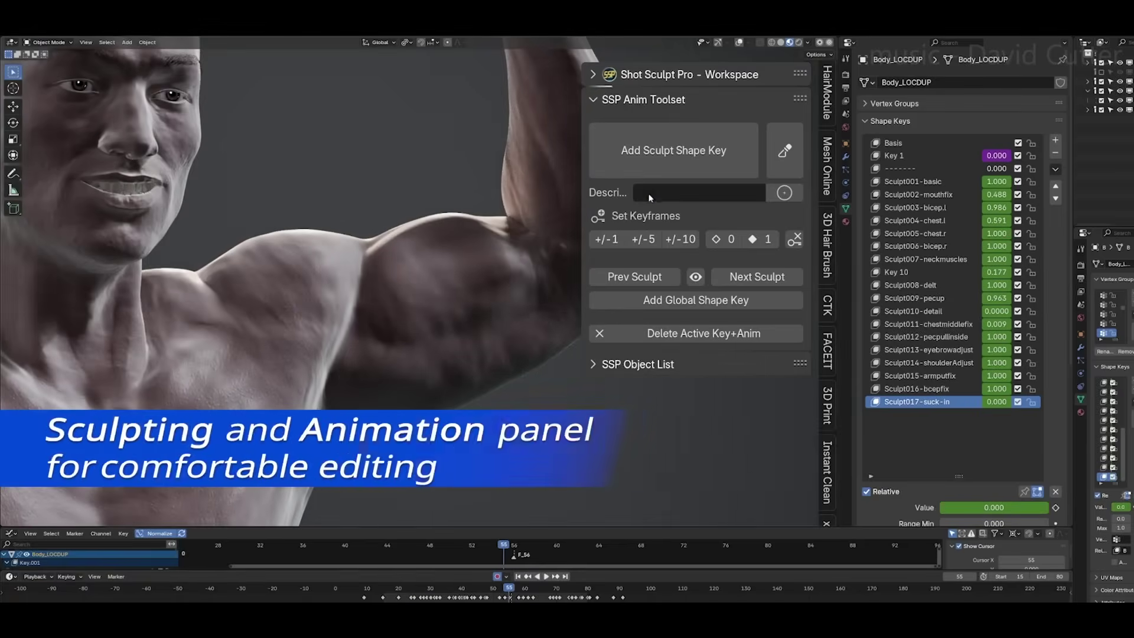
Add a sculpt shape key named 'bicepTighten' and start sculpting it
click(648, 193)
text(bicepTighten)
click(738, 154)
click(776, 160)
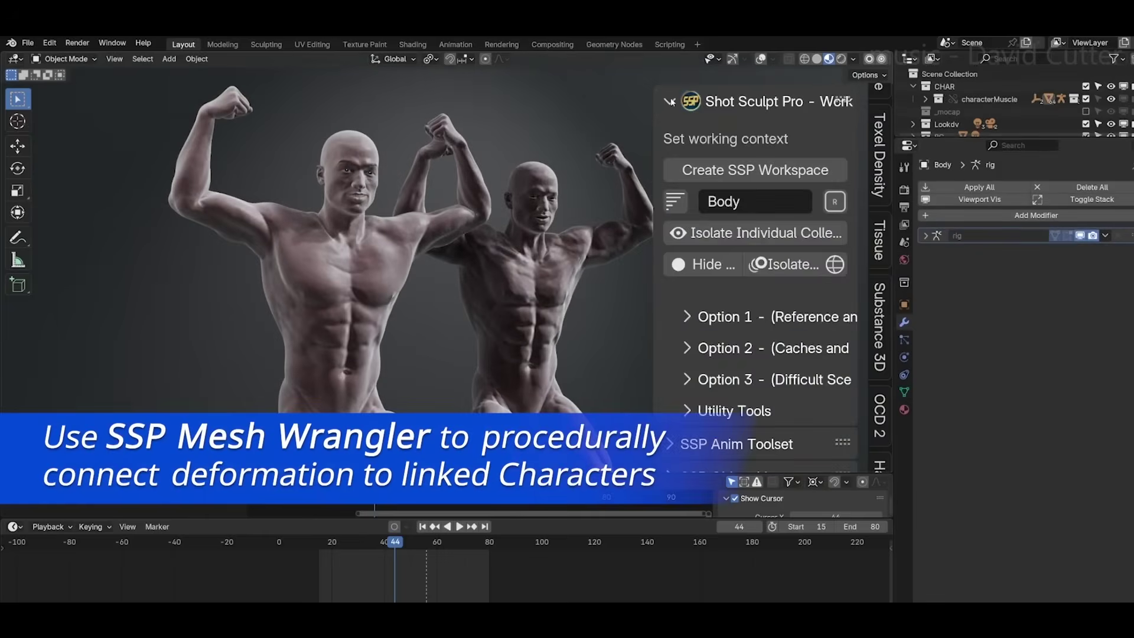
drag(971, 214, 971, 202)
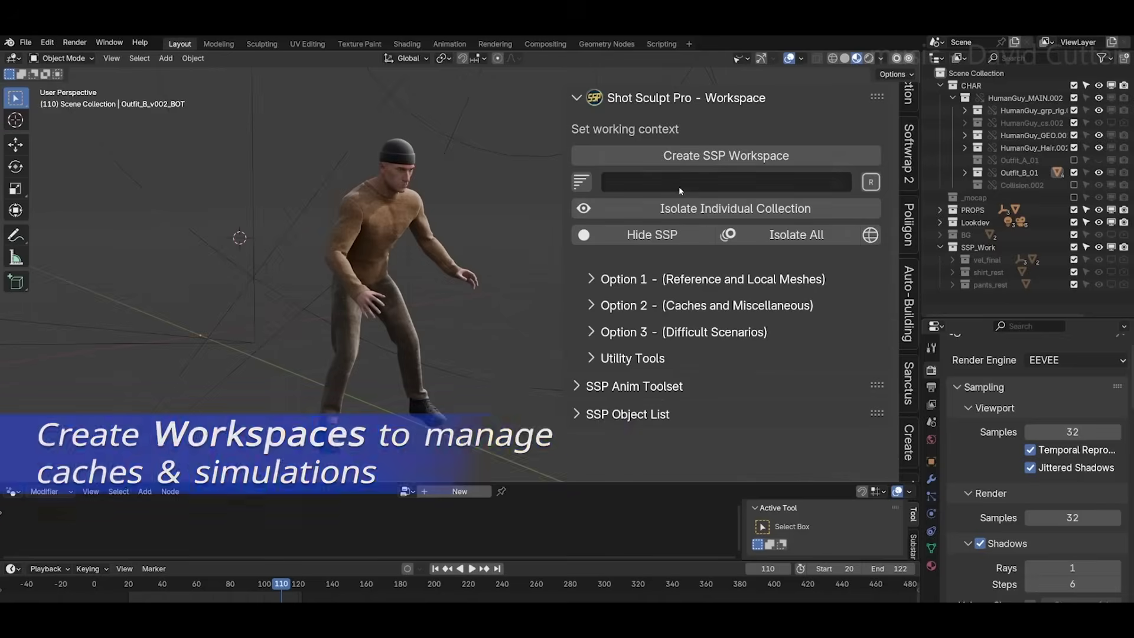
Create workspace 'vellum_sim_baked' from an imported Alembic cache and bake the garment into shape keys
click(678, 186)
text(vellum_sim)
click(600, 304)
scroll(644, 310, down, 3)
click(614, 270)
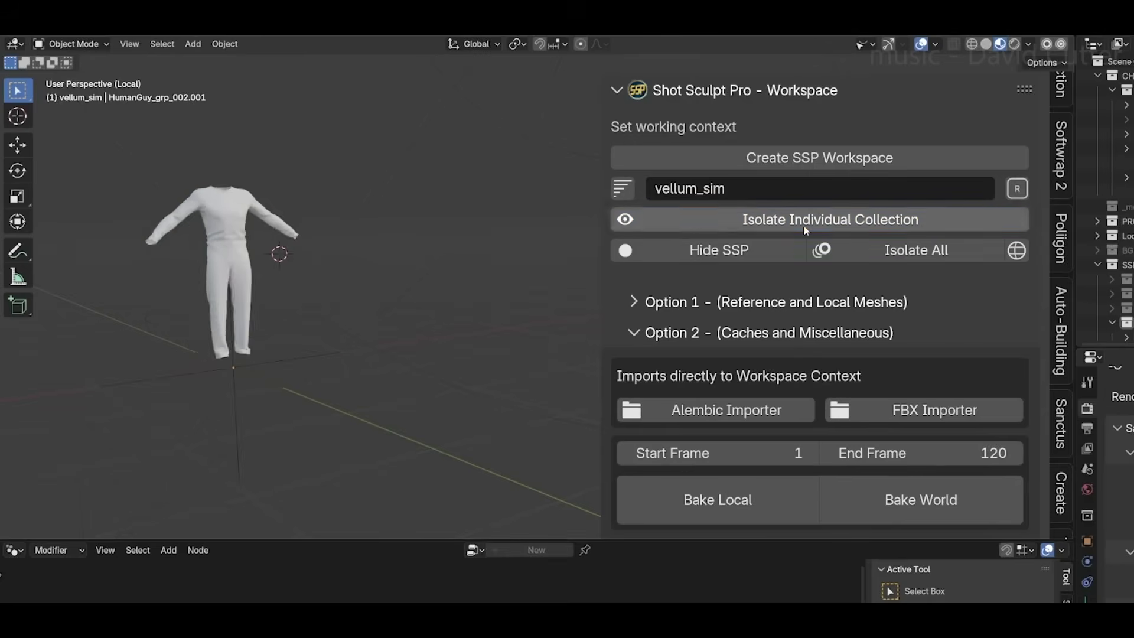
text(_baked)
key(Return)
scroll(761, 236, down, 3)
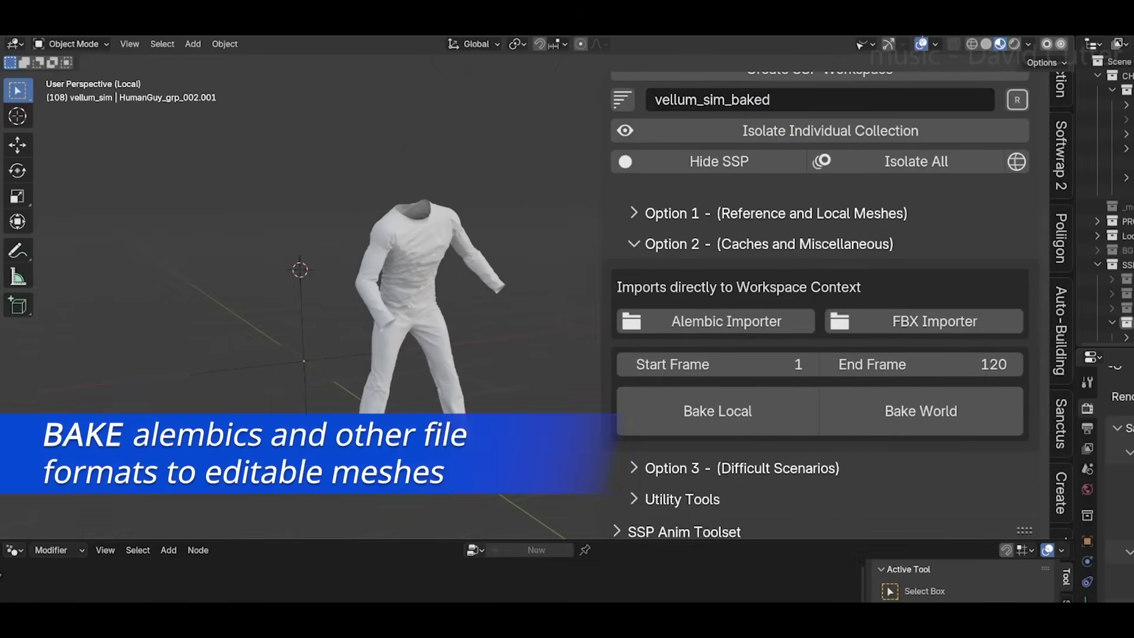
click(703, 412)
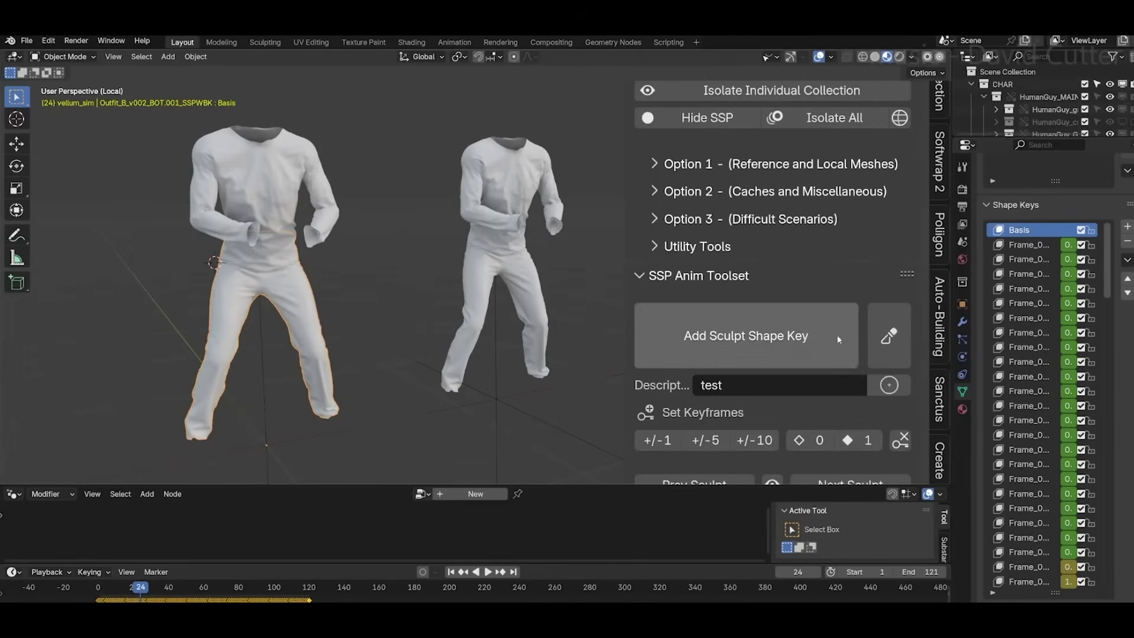
Add a new sculpt shape key, move the spine bone, then view the cat from the scene camera
click(838, 339)
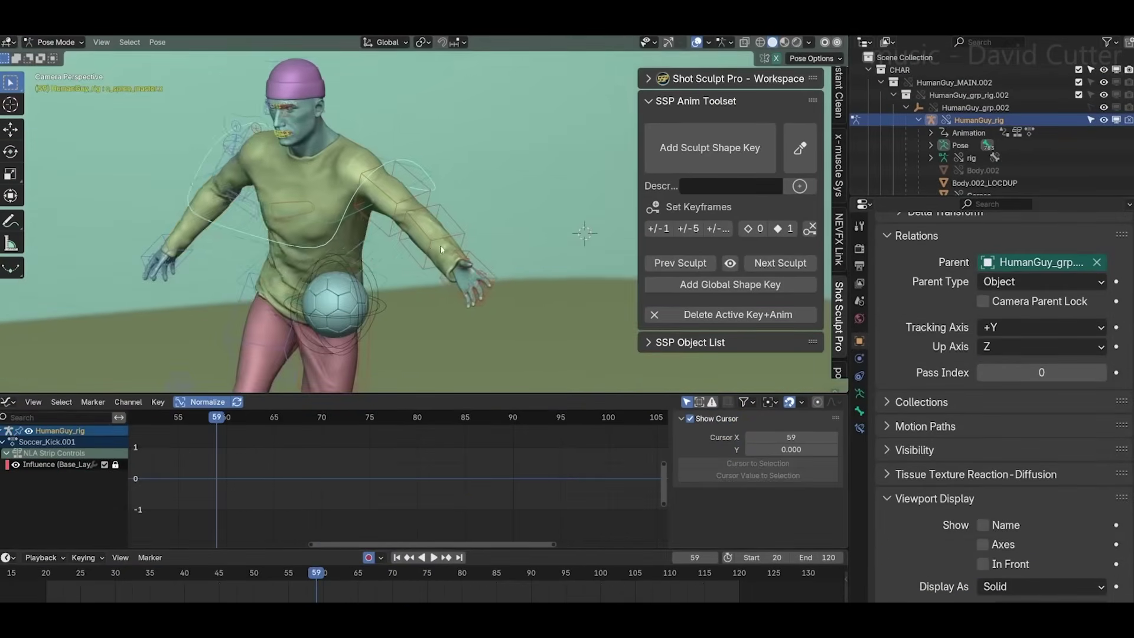
key(g)
click(414, 295)
key(g)
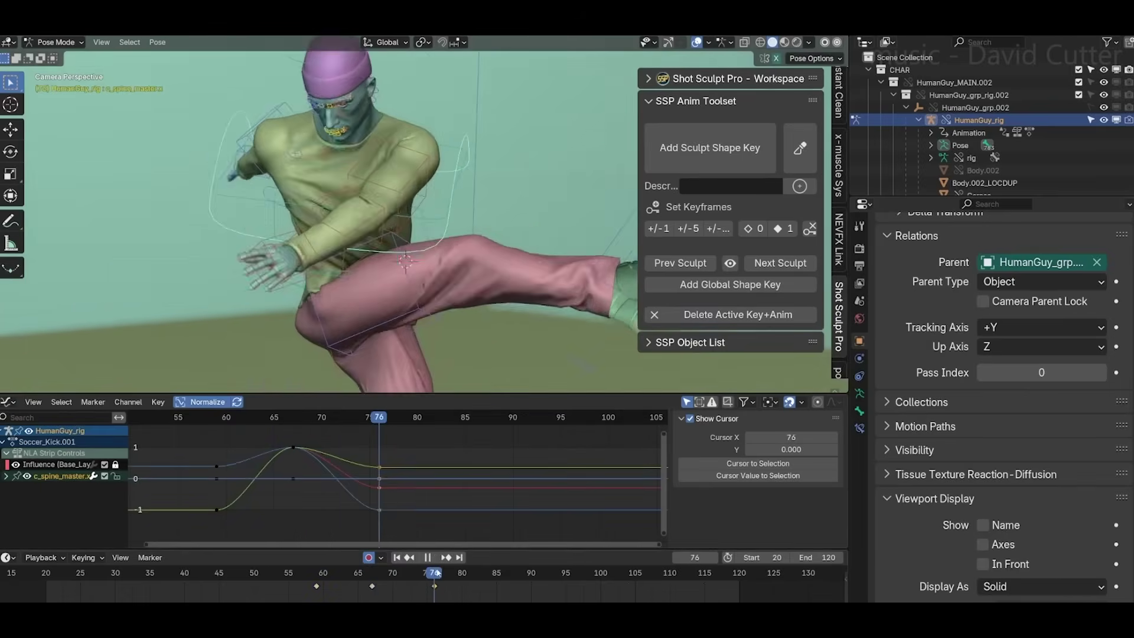
key(r)
key(r)
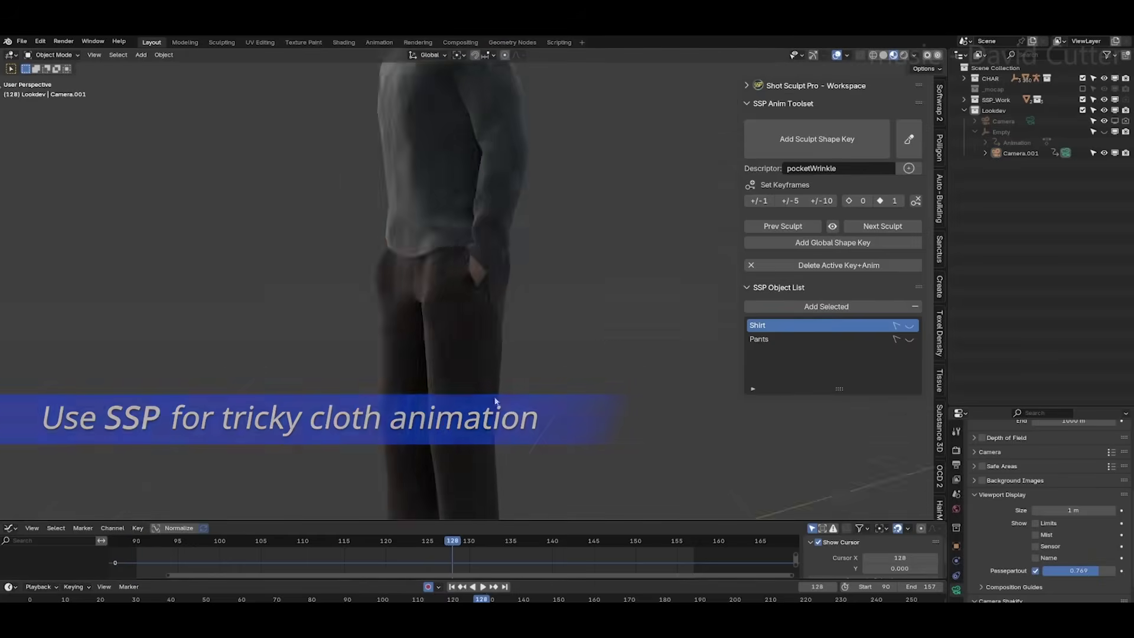
key(KP_0)
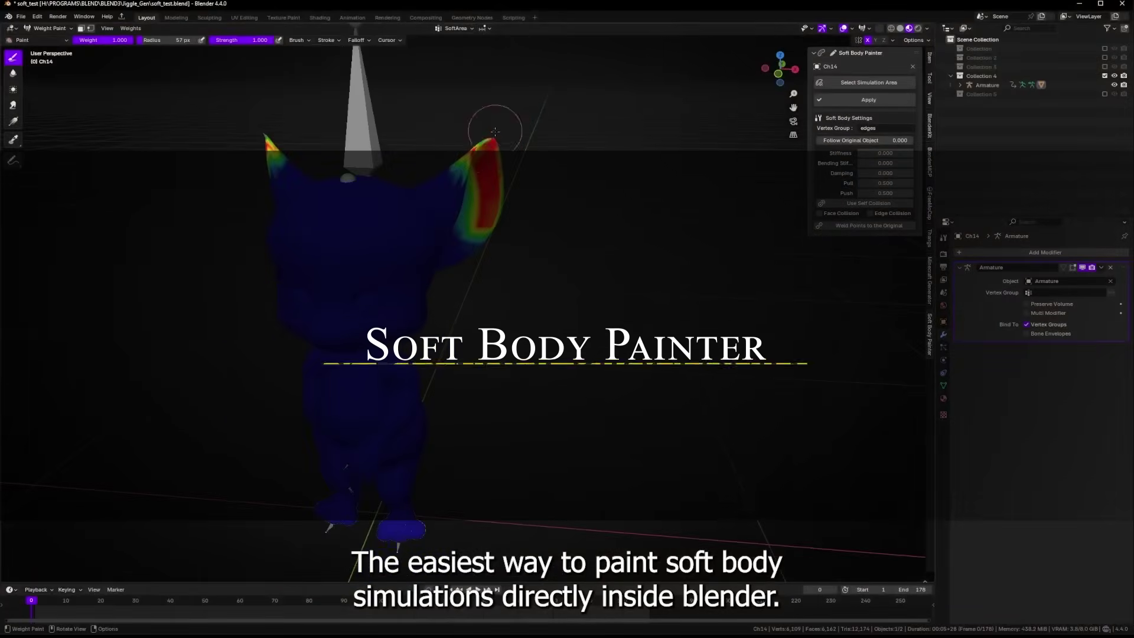
middle_drag(495, 131, 396, 134)
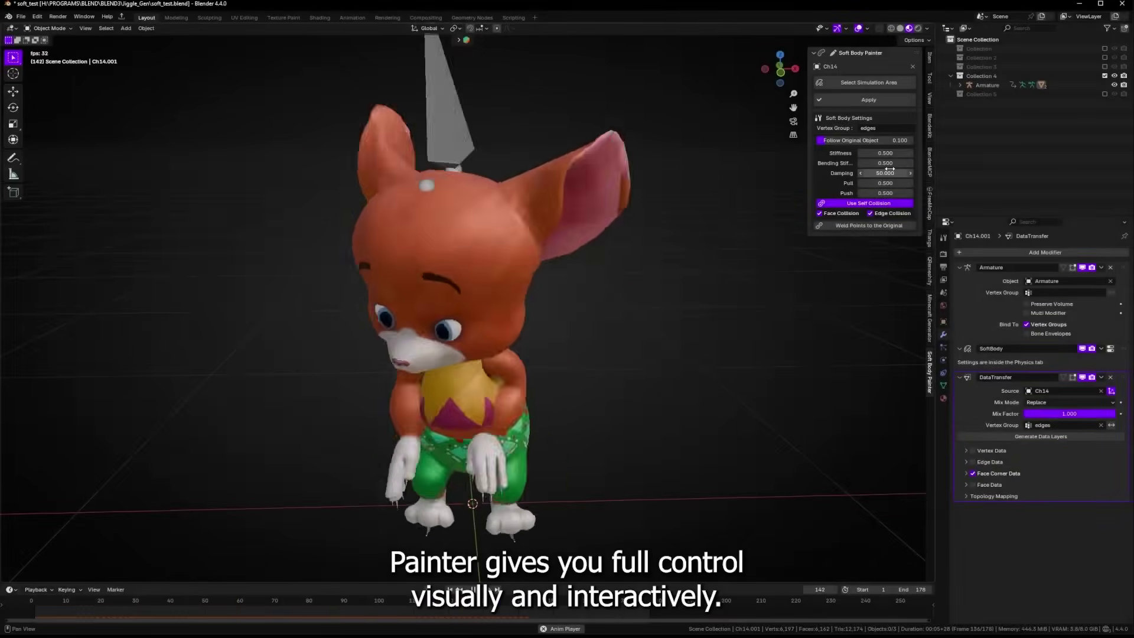
Edit the soft body Damping value, then move and rotate Suzanne during playback so it wobbles
click(890, 169)
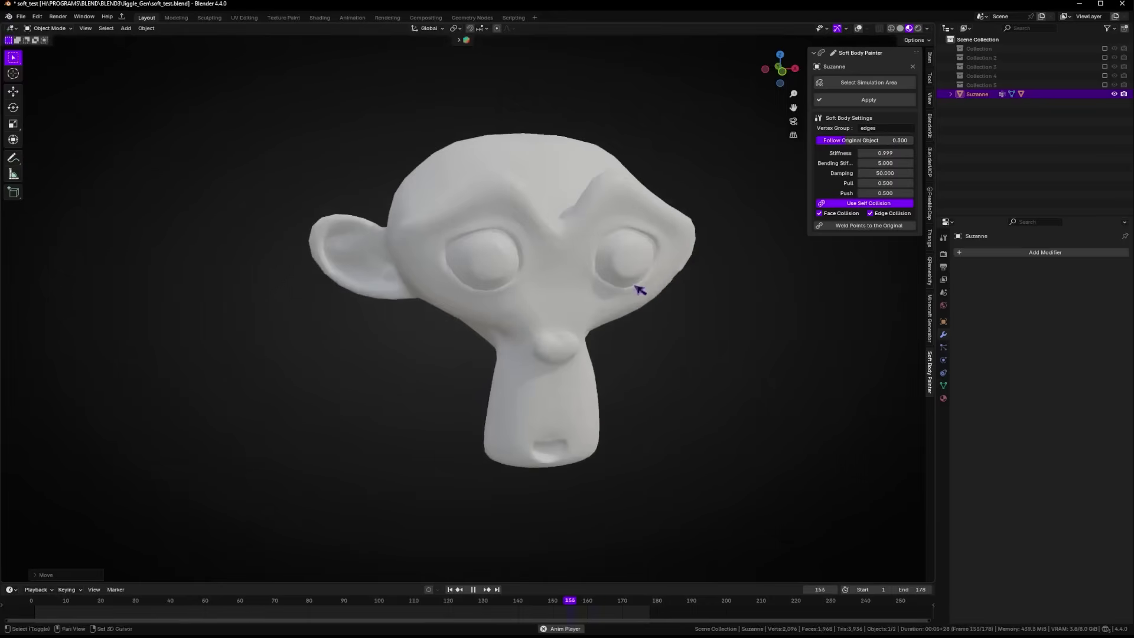
key(r)
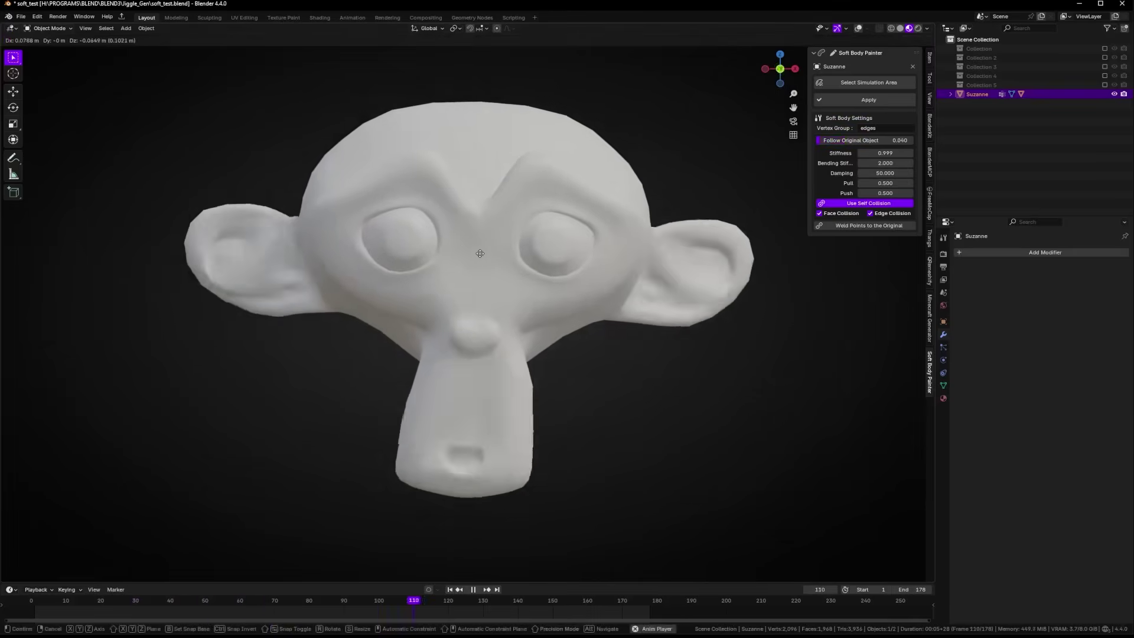
click(422, 291)
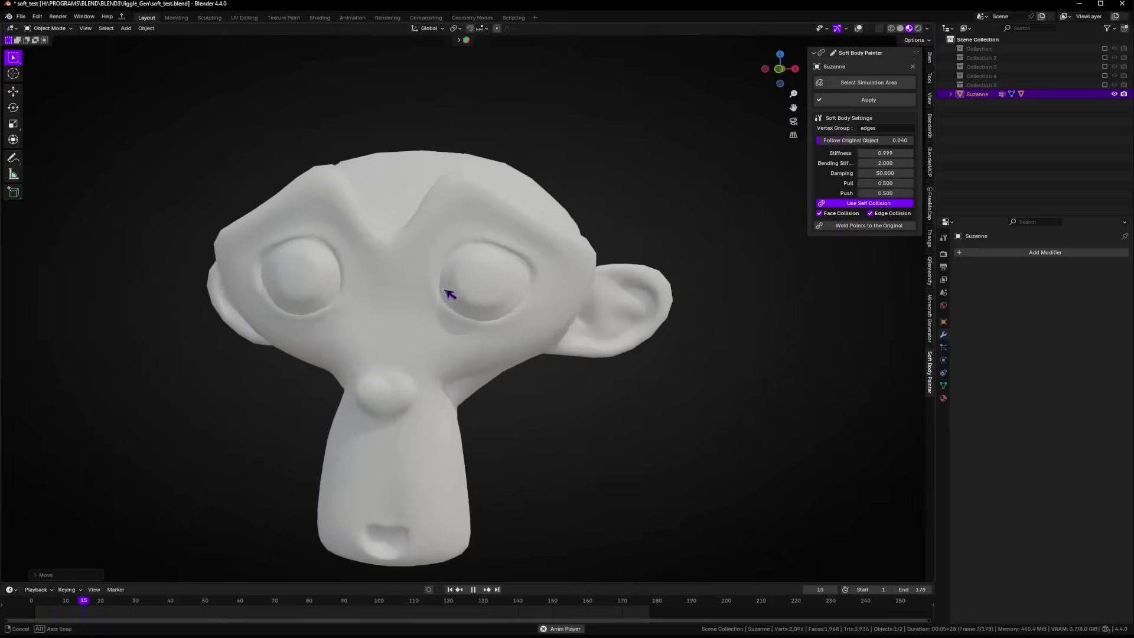
key(r)
click(518, 242)
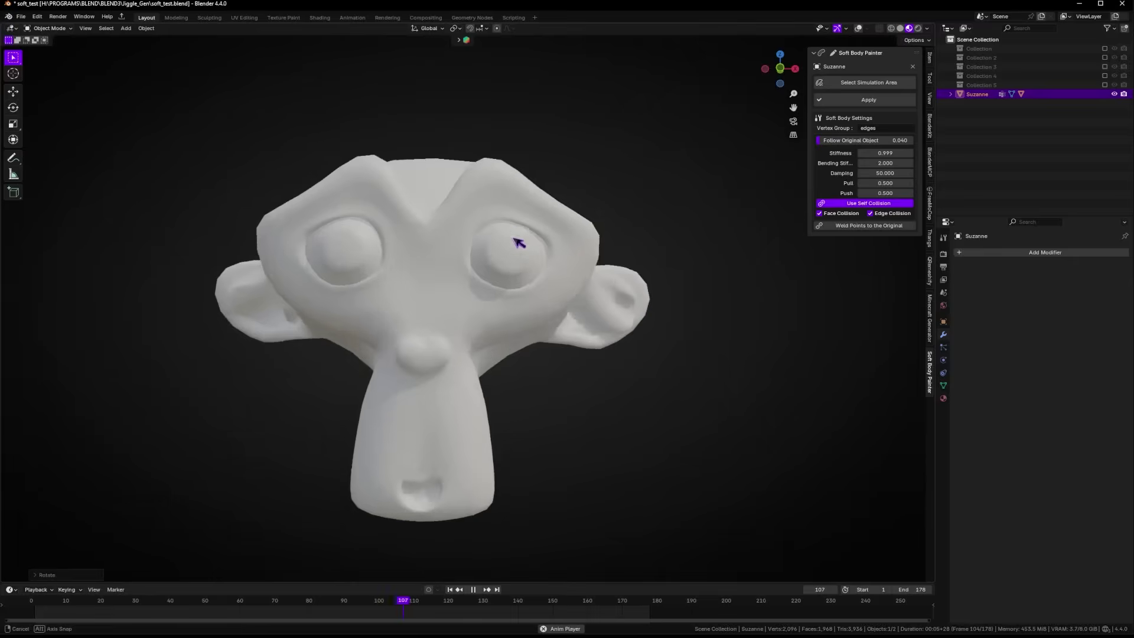
key(r)
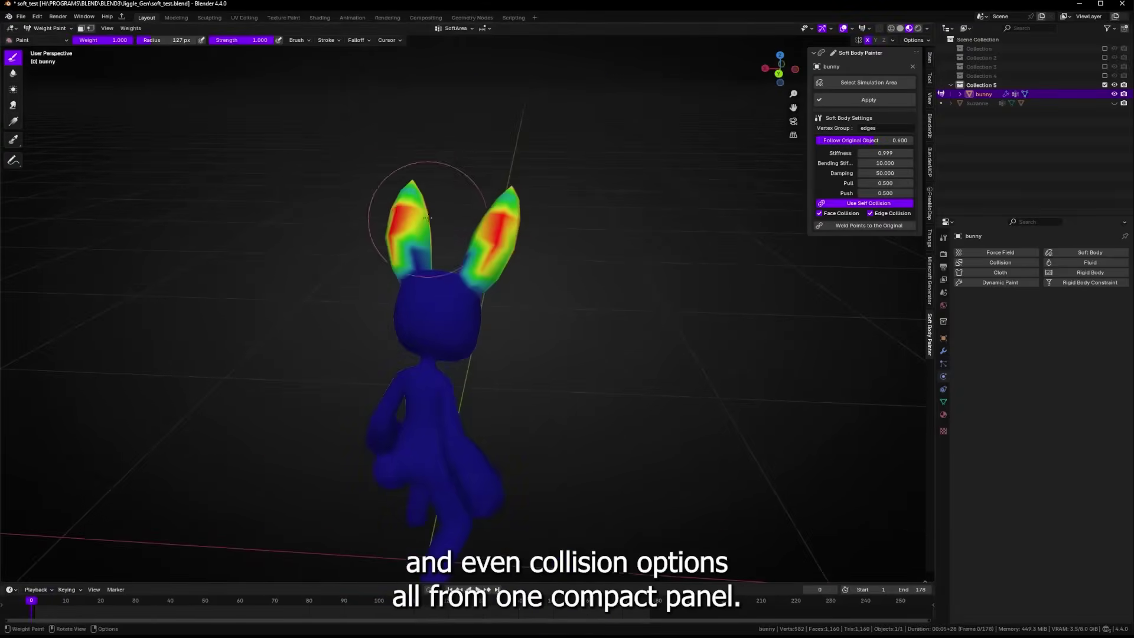
Orbit the view to face the bunny's front
middle_drag(480, 261, 468, 314)
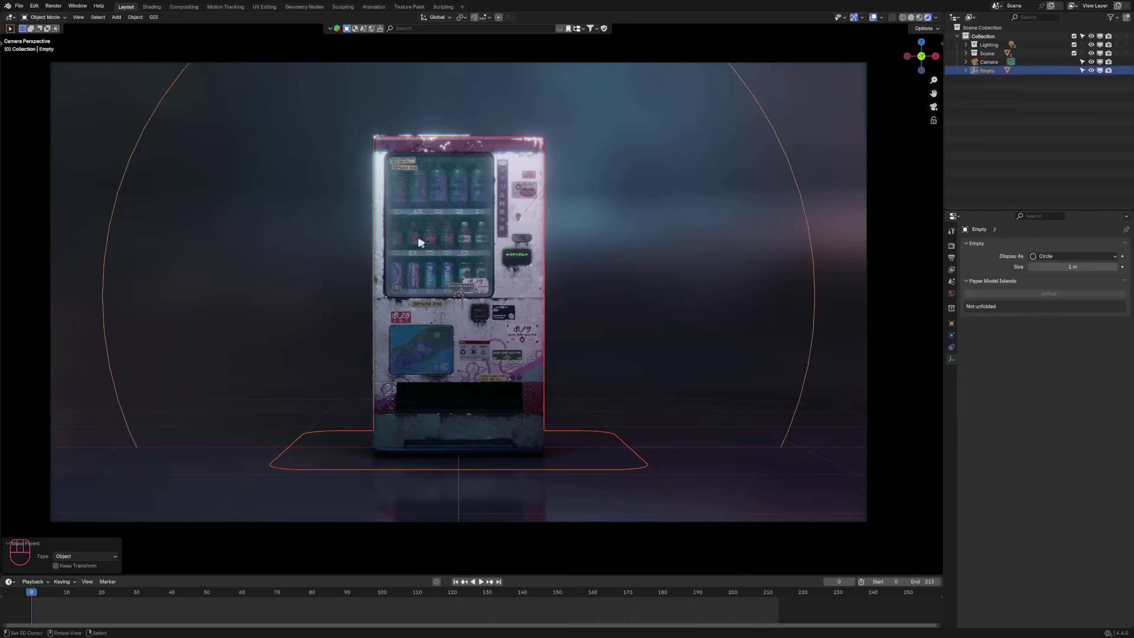
Rotate the vending machine around Z, keyframe the turn, and play the animation
click(421, 242)
key(r)
key(z)
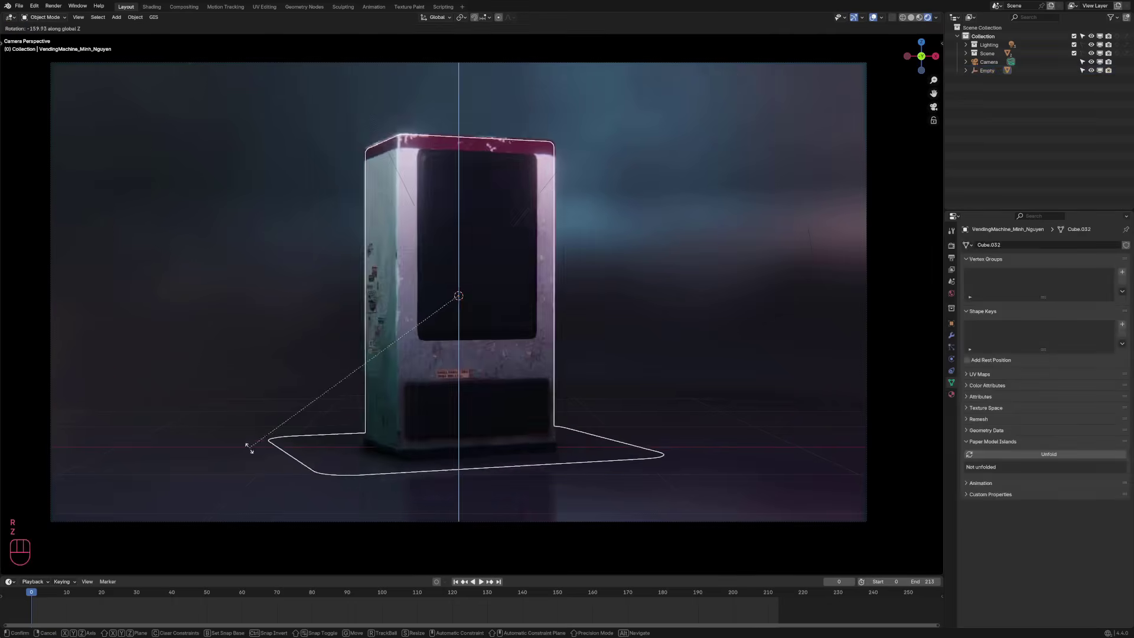
click(866, 434)
drag(71, 602, 66, 602)
key(r)
key(z)
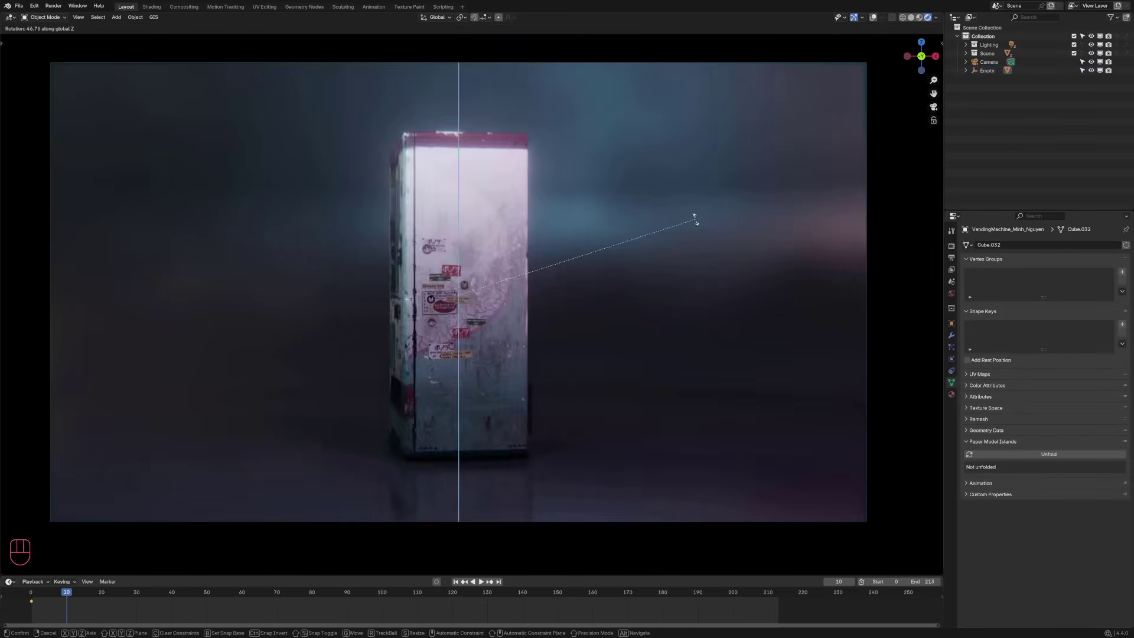
click(621, 41)
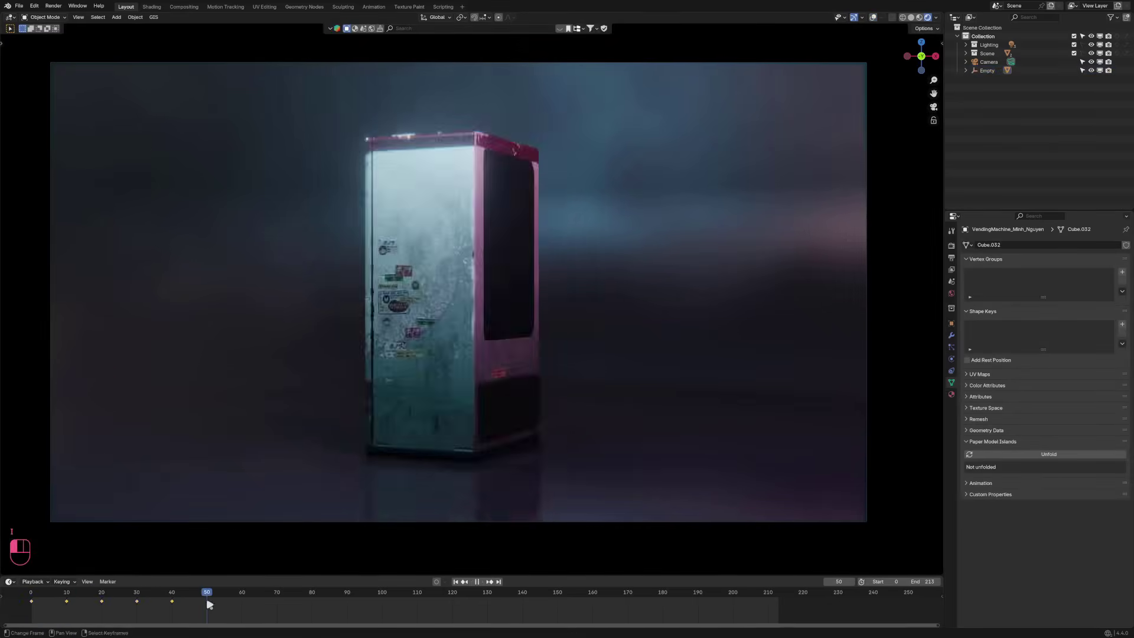
key(shift+space)
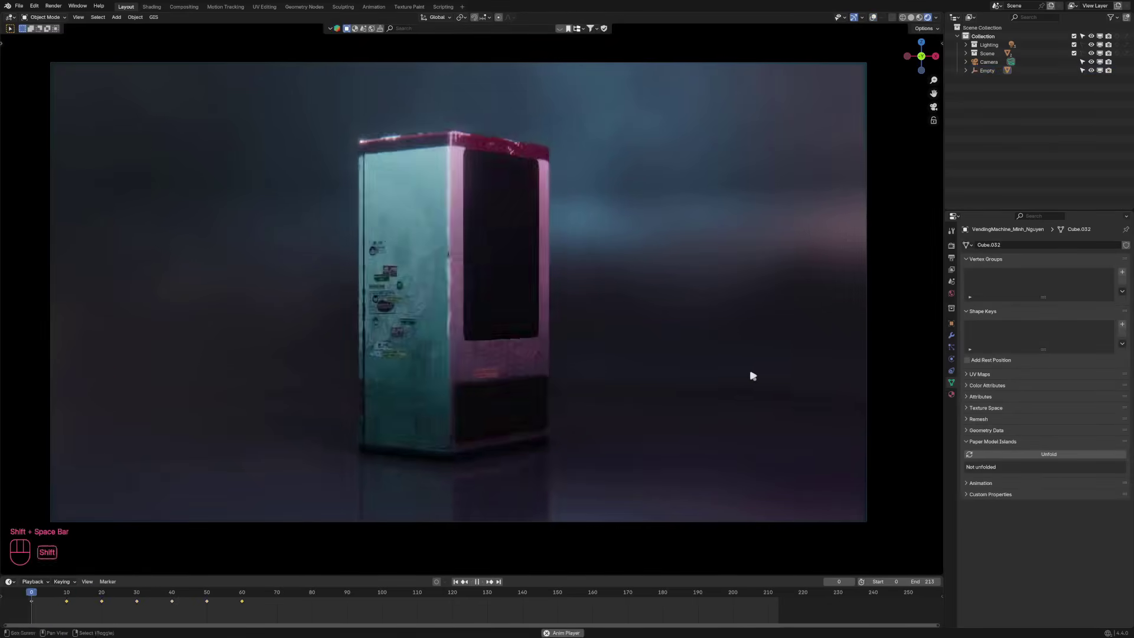
Merge the machine's keyframes into Keyflow's Animation Control and select its Empty
key(shift+alt+z)
key(n)
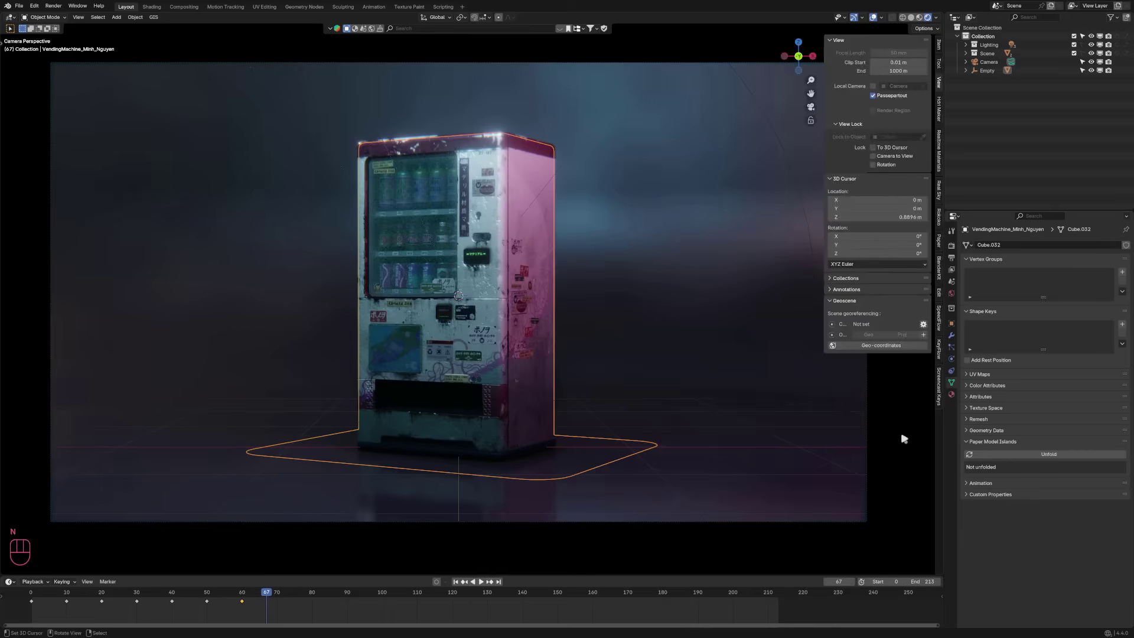
key(ctrl+z)
key(n)
click(951, 324)
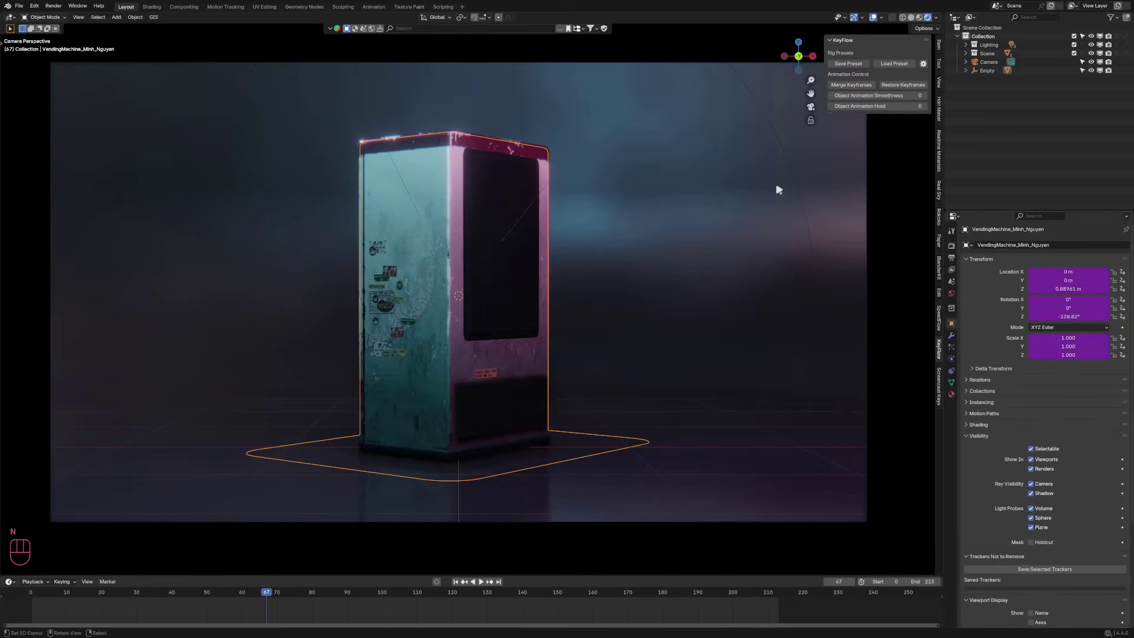
click(778, 189)
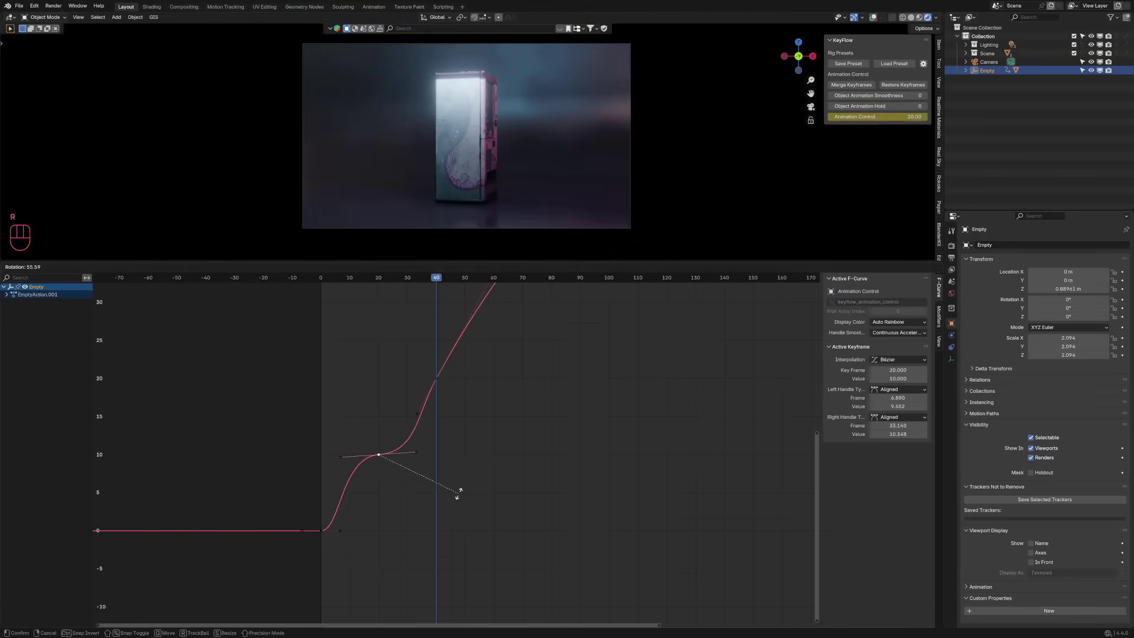
Add the Animation control rig to the selection and raise the camera Focal Length from 50 to 58.342
key(shift+space)
key(shift+space)
key(ctrl+z)
key(ctrl+z)
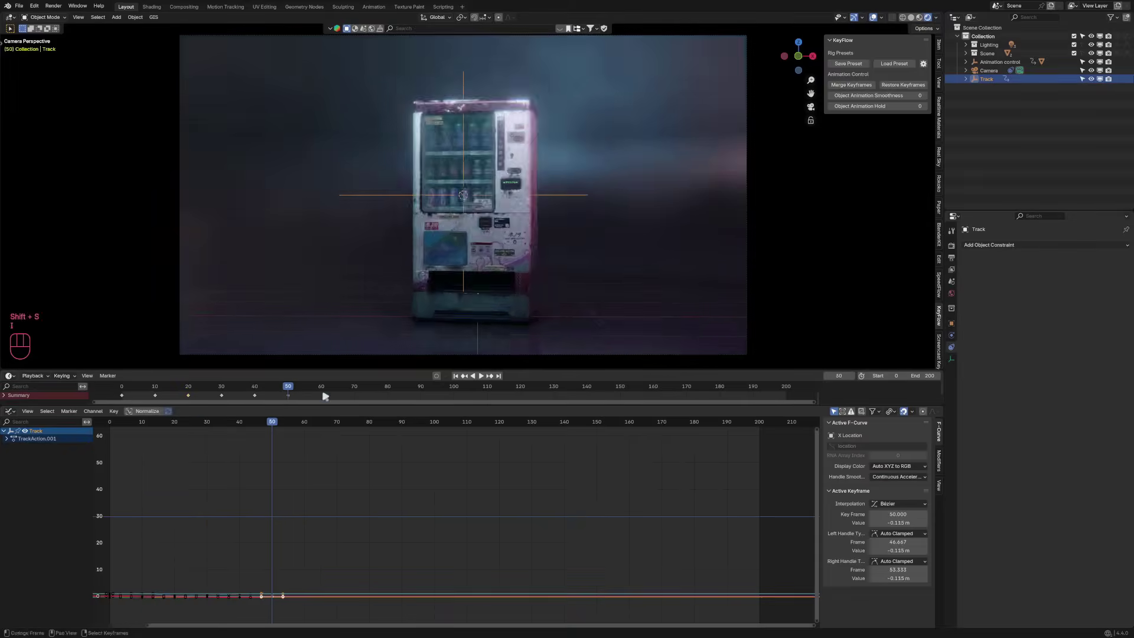
shift+click(278, 160)
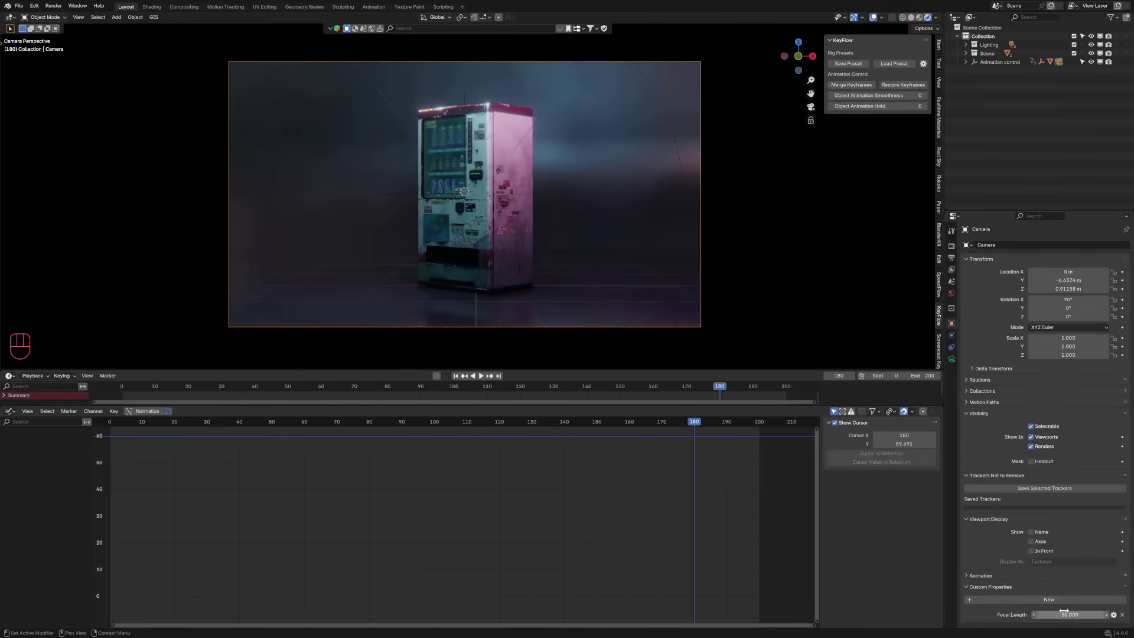
drag(1064, 611, 1087, 612)
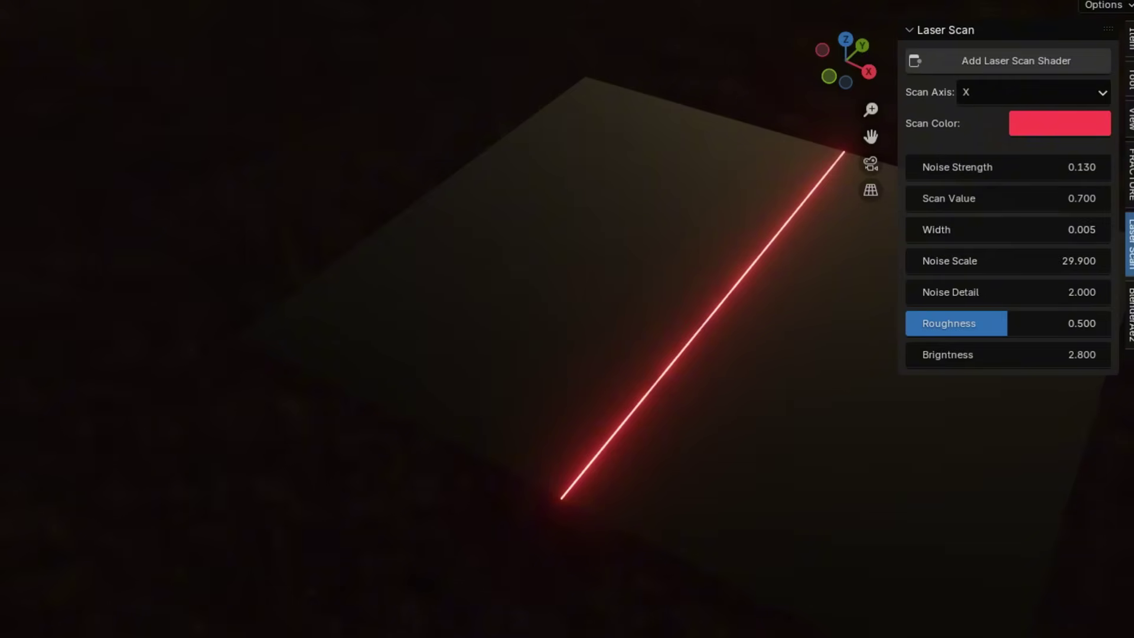
Drag up the Laser Scan Width to broaden the scan line into a glowing band
mouse_move(1004, 229)
mouse_down()
mouse_move(1075, 230)
mouse_move(981, 229)
mouse_move(1016, 229)
mouse_up()
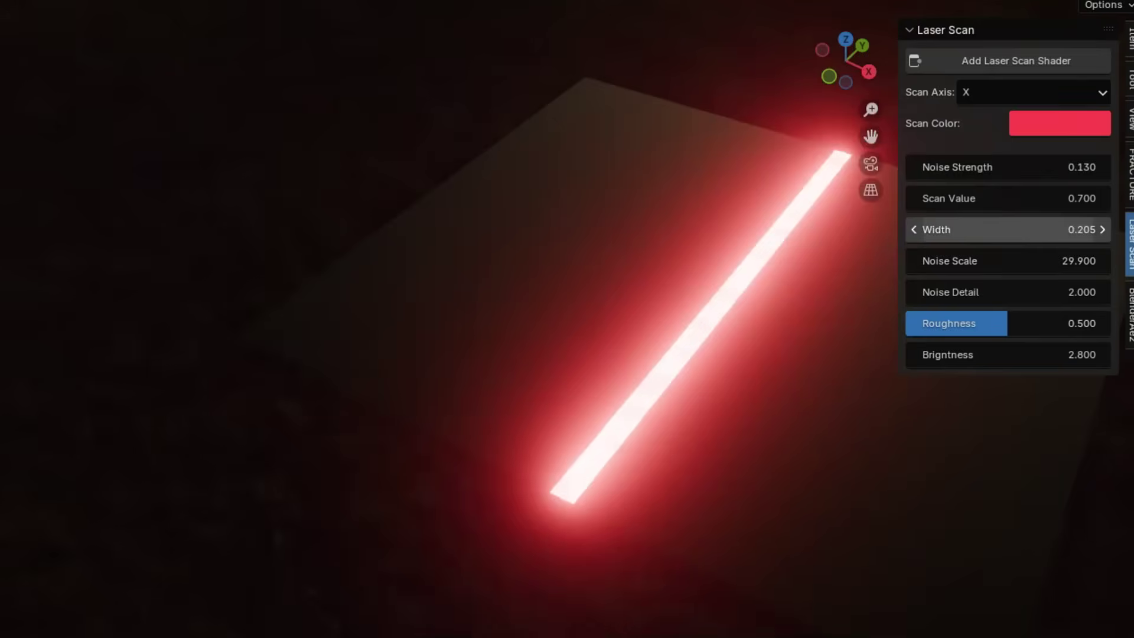
Thin the laser band Width to 0.005 and set Scan Value to 0.100
click(915, 229)
click(914, 229)
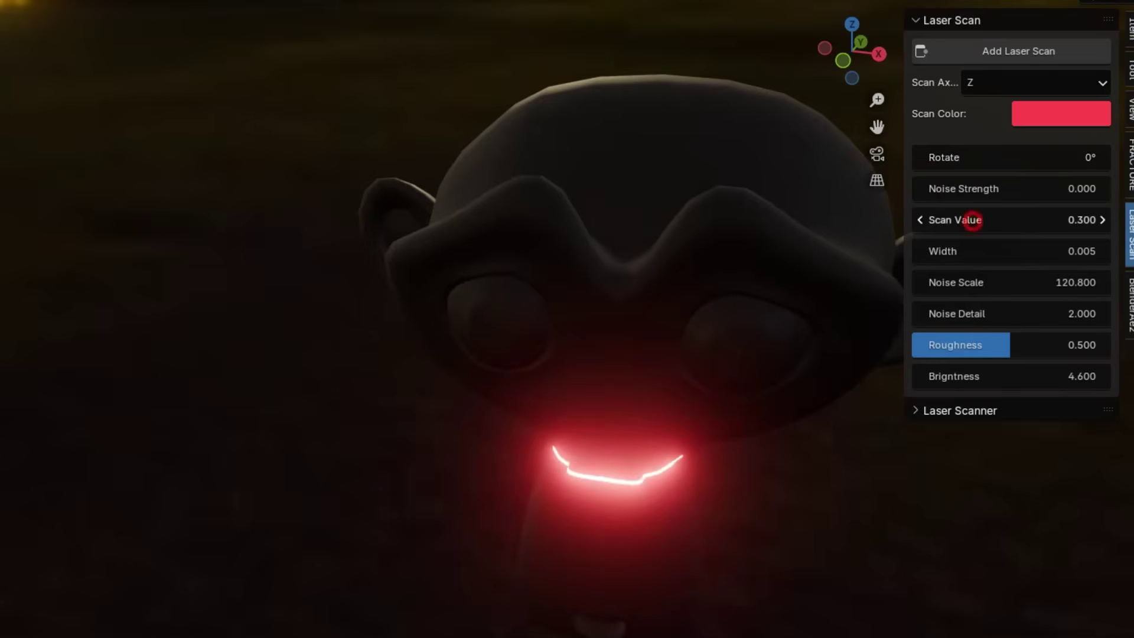
mouse_move(972, 220)
mouse_down()
mouse_move(1027, 220)
mouse_move(945, 221)
mouse_move(1027, 221)
mouse_move(986, 221)
mouse_up()
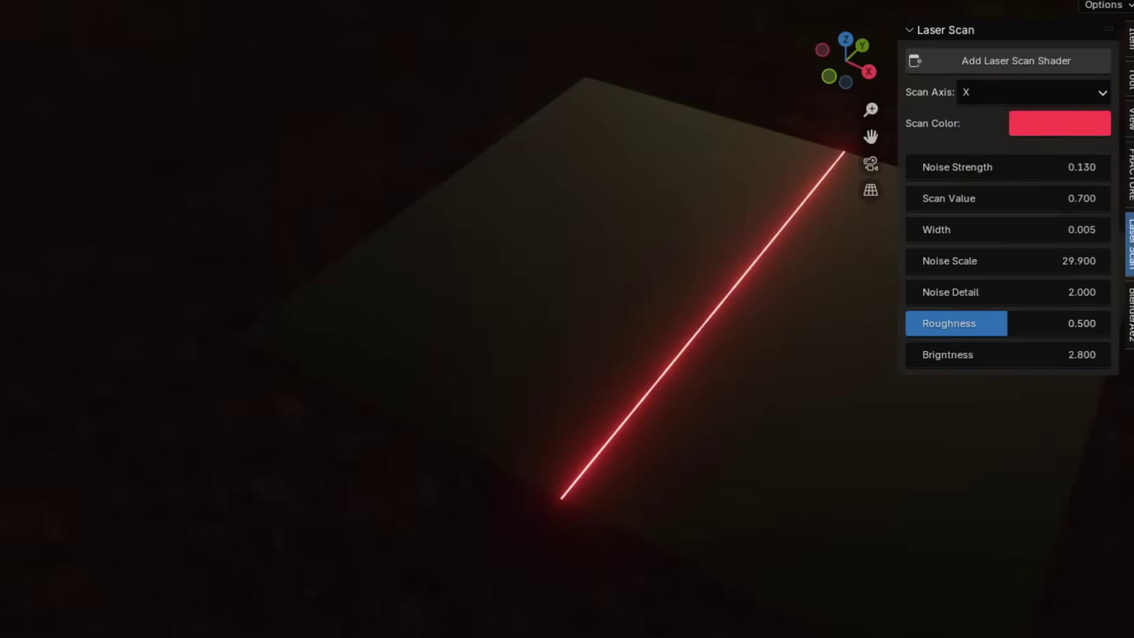
Widen the laser line to 0.605, then 0.205, and step it back to 0.005
mouse_move(1004, 229)
mouse_down()
mouse_move(1040, 229)
mouse_move(998, 229)
mouse_up()
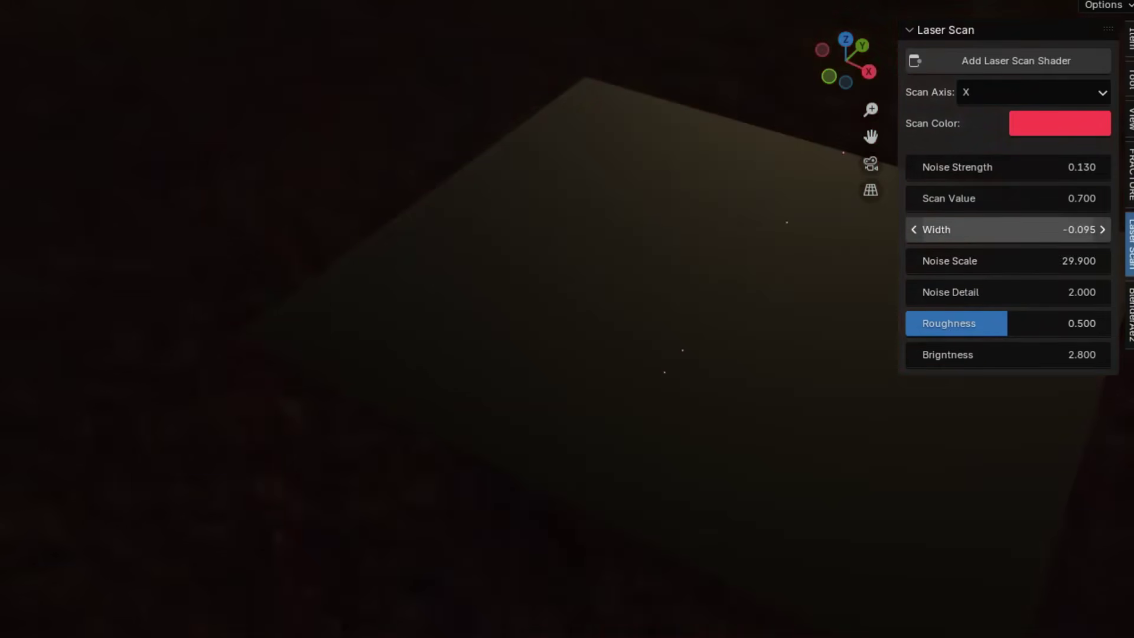
drag(998, 229, 1010, 229)
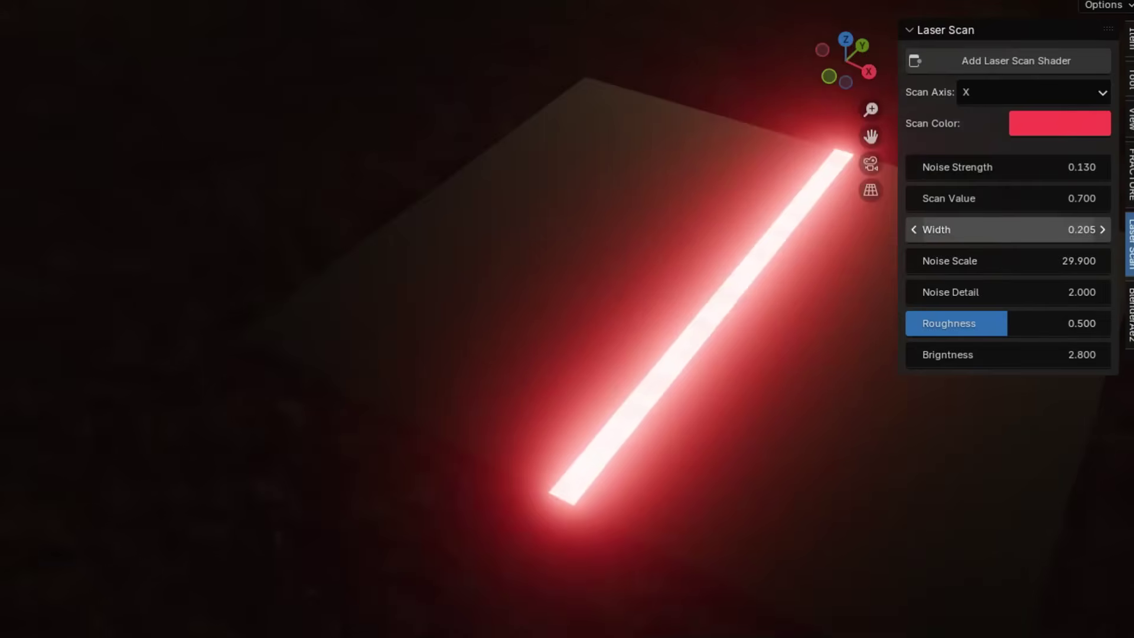
click(917, 229)
click(918, 229)
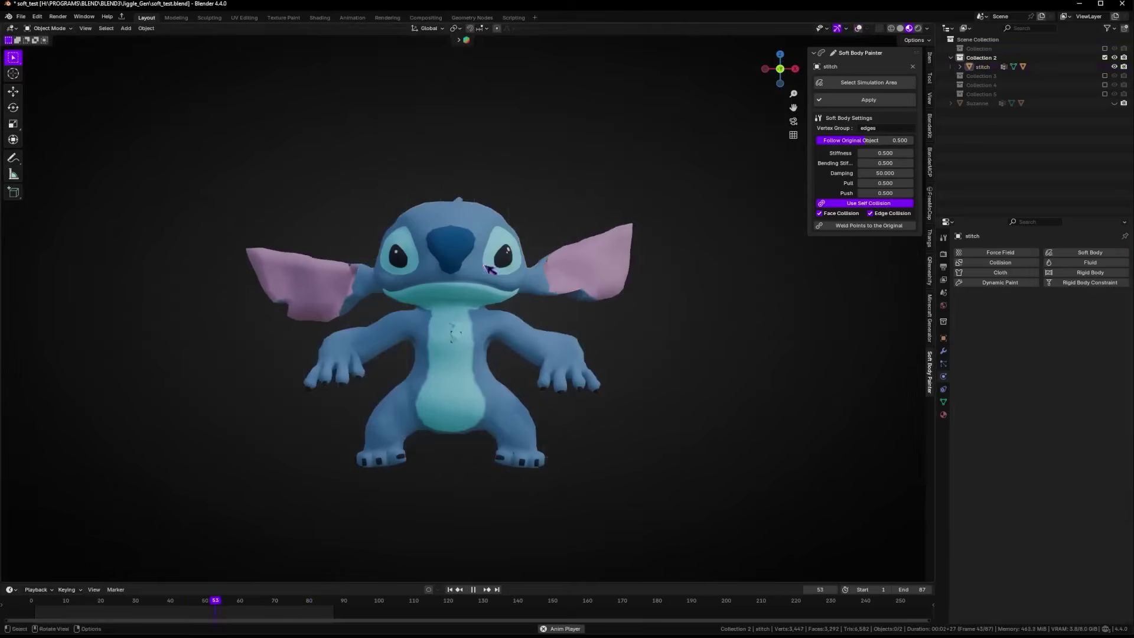
Rotate and move the Stitch character into a new position
key(r)
click(916, 520)
click(145, 28)
key(r)
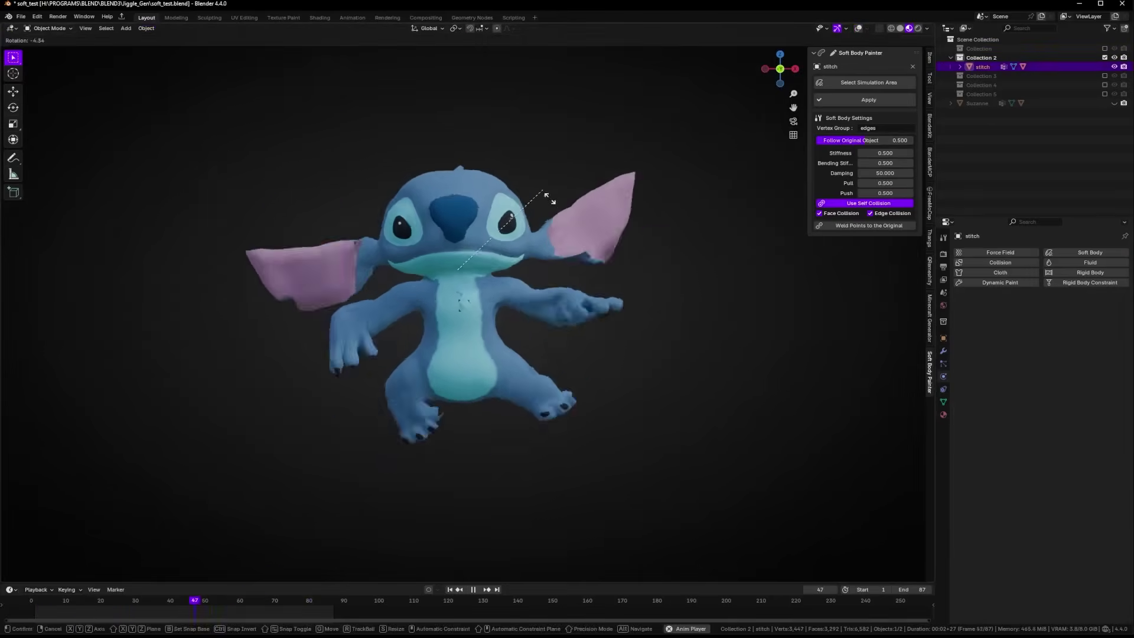
click(549, 208)
key(g)
click(553, 211)
key(r)
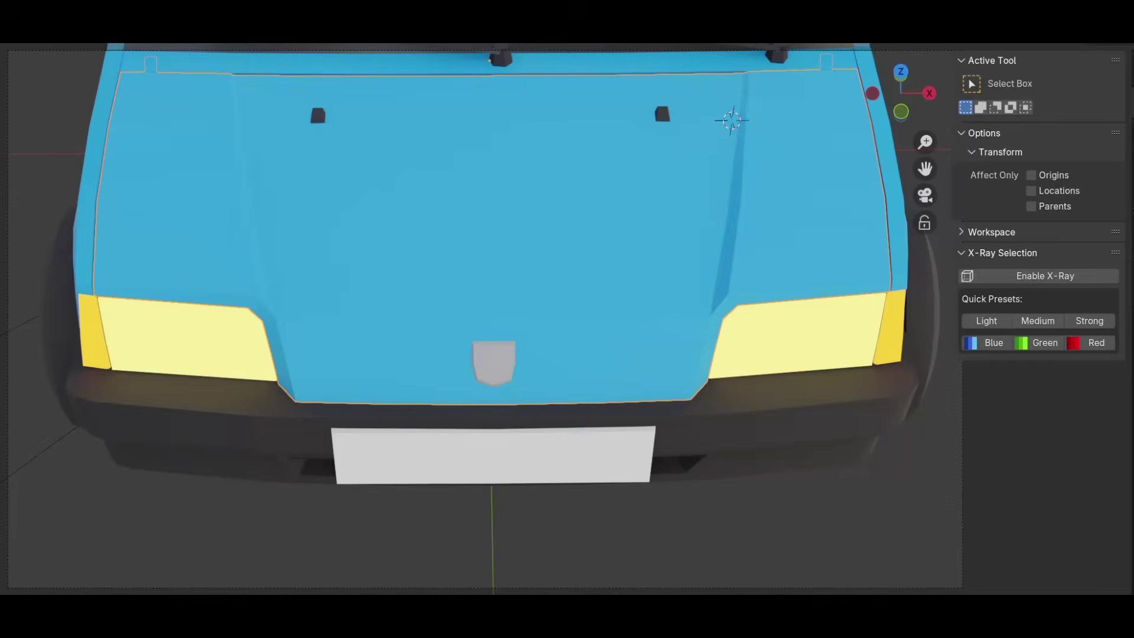
Make the car body slightly transparent with X-ray, enable Bloom, and shift Hue to 0.38
click(1070, 278)
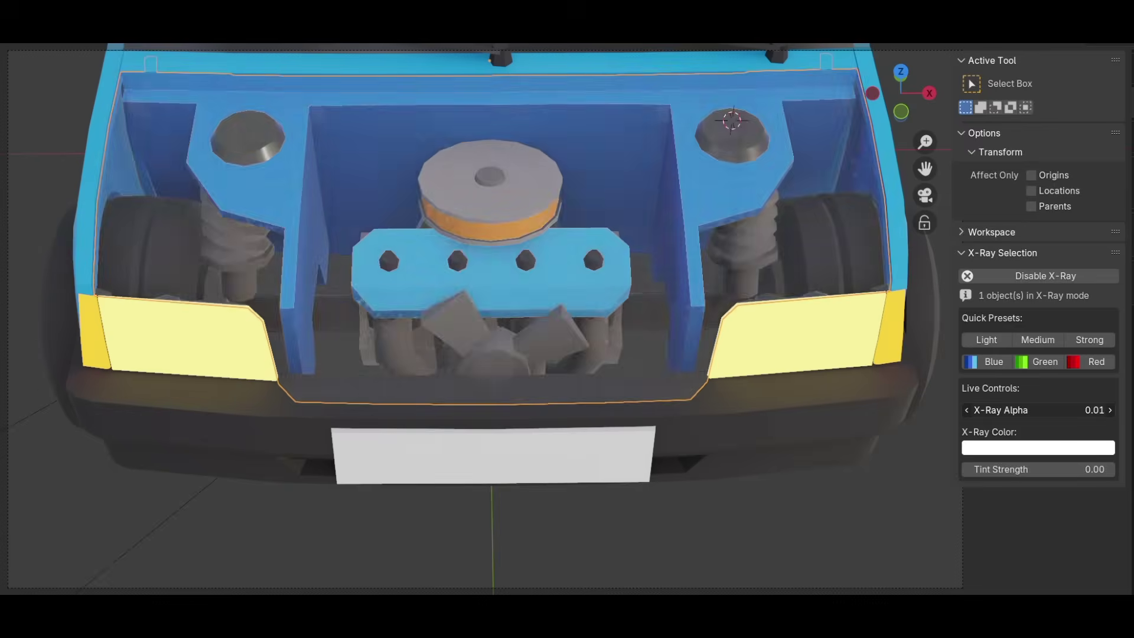
drag(1031, 410, 1043, 413)
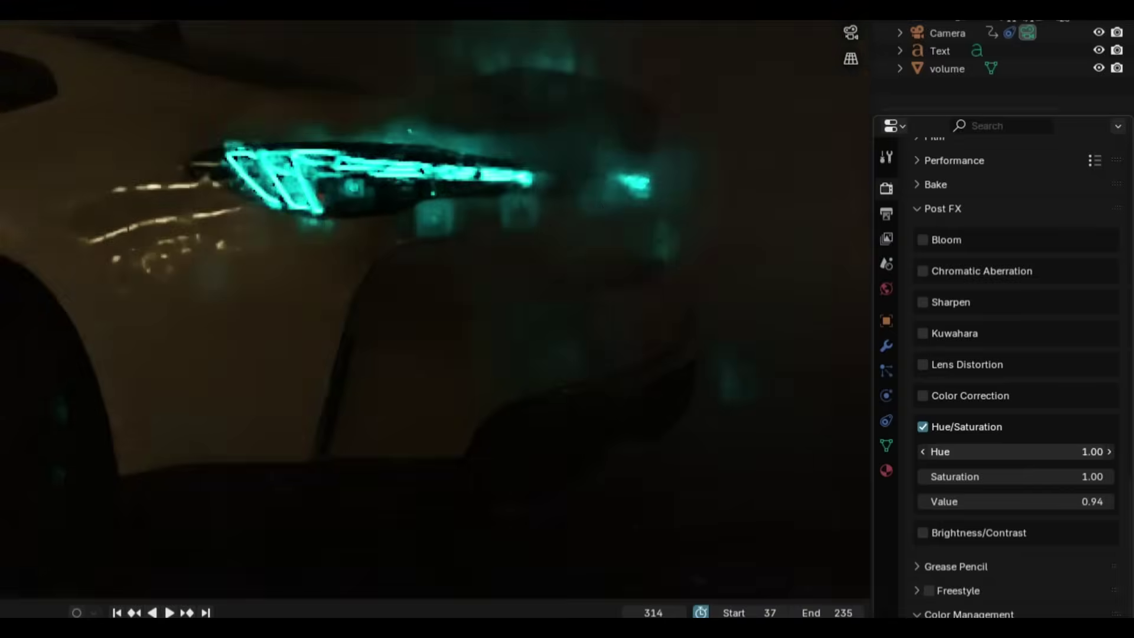
click(922, 240)
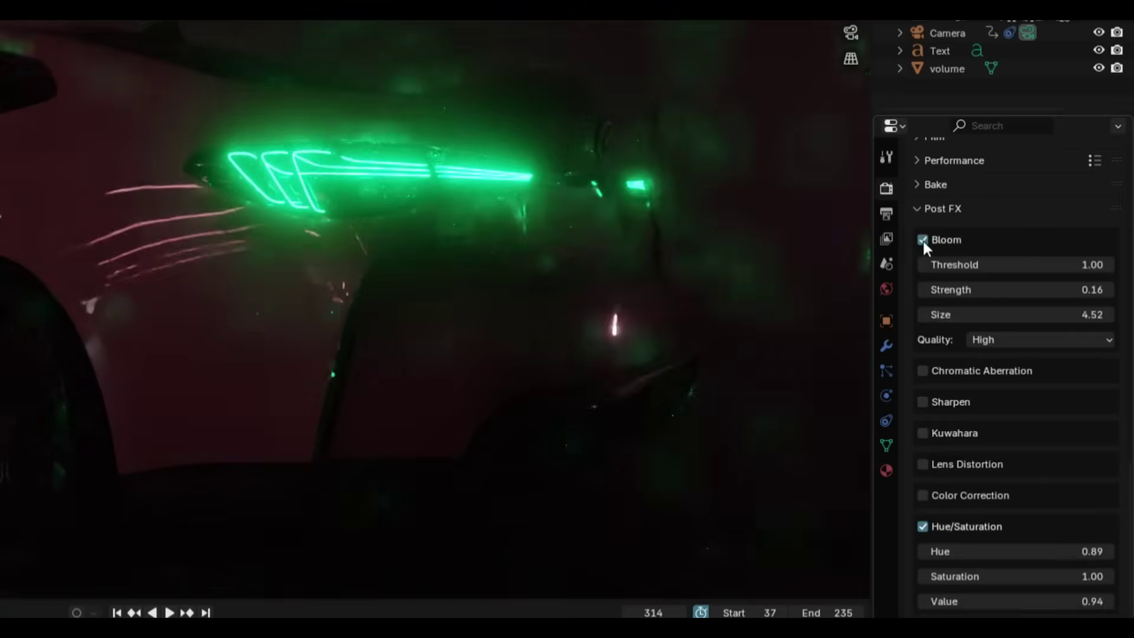
drag(1016, 551, 969, 551)
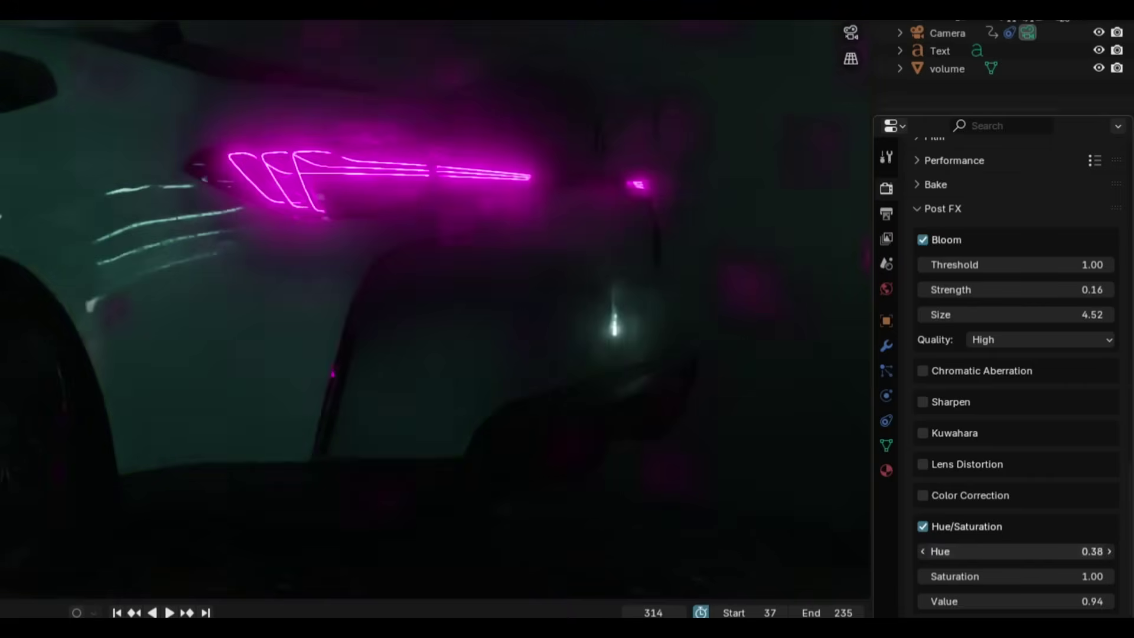